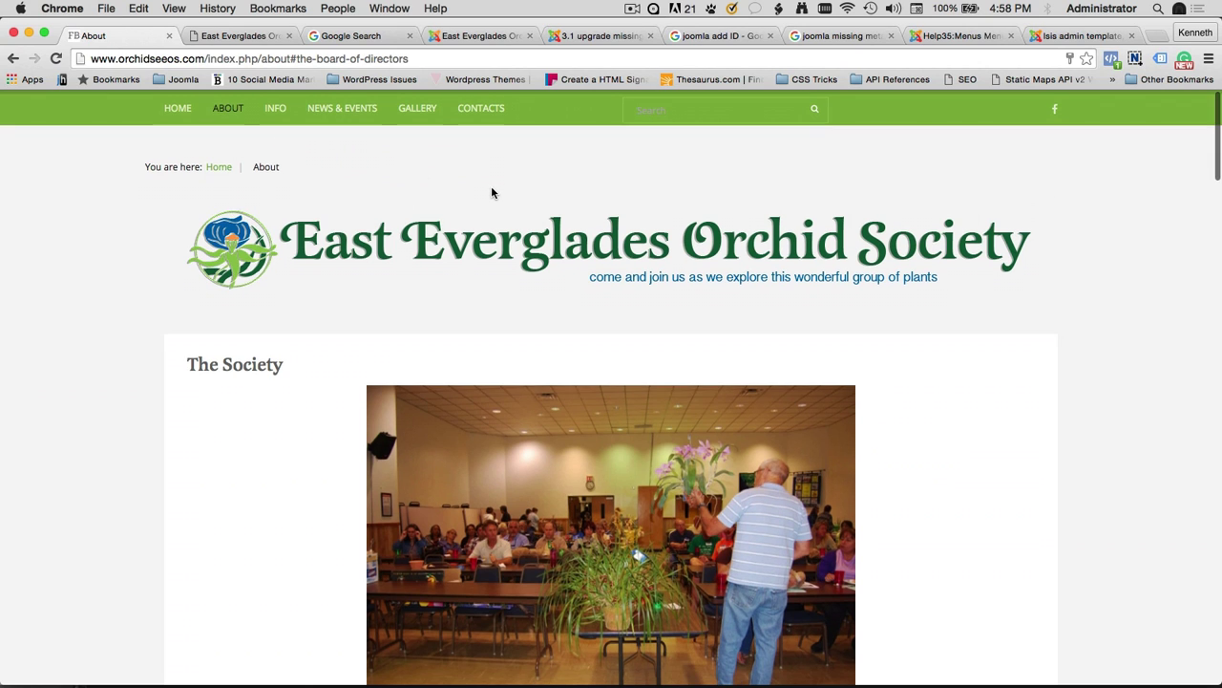
Look over the site's About page down to What We do, and open The Society entry under About
scroll(491, 187, "down", 2)
scroll(491, 193, "down", 10)
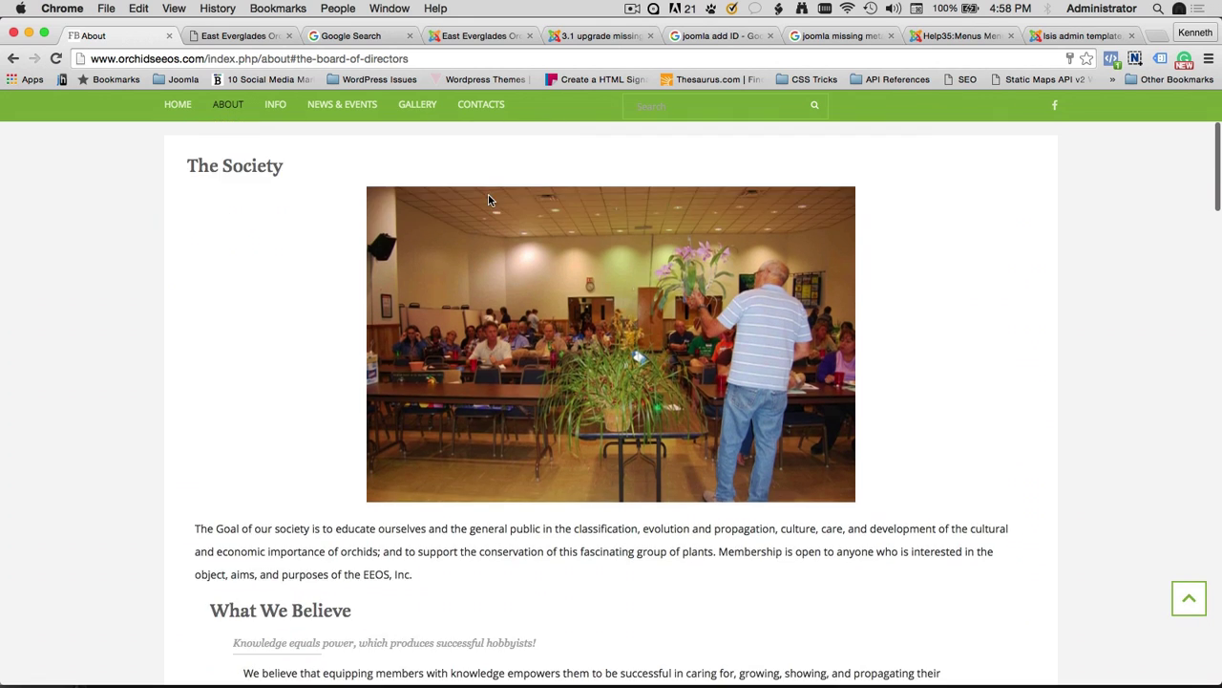
scroll(486, 194, "down", 4)
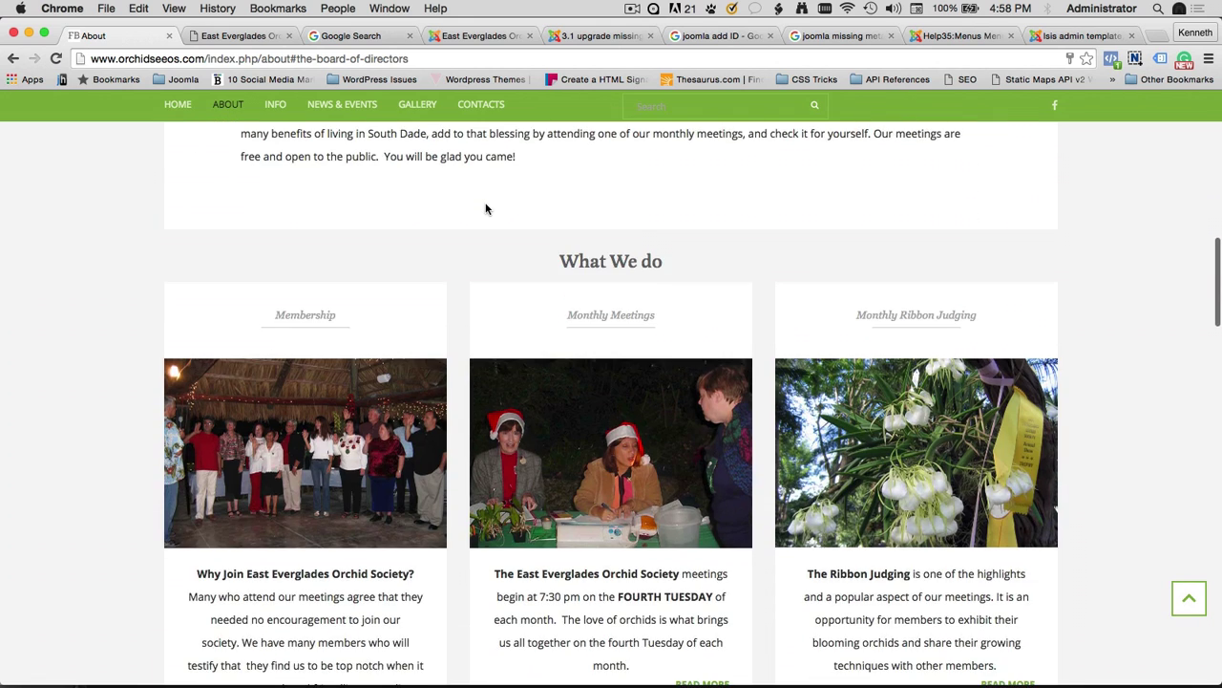
scroll(484, 197, "up", 13)
scroll(483, 201, "up", 2)
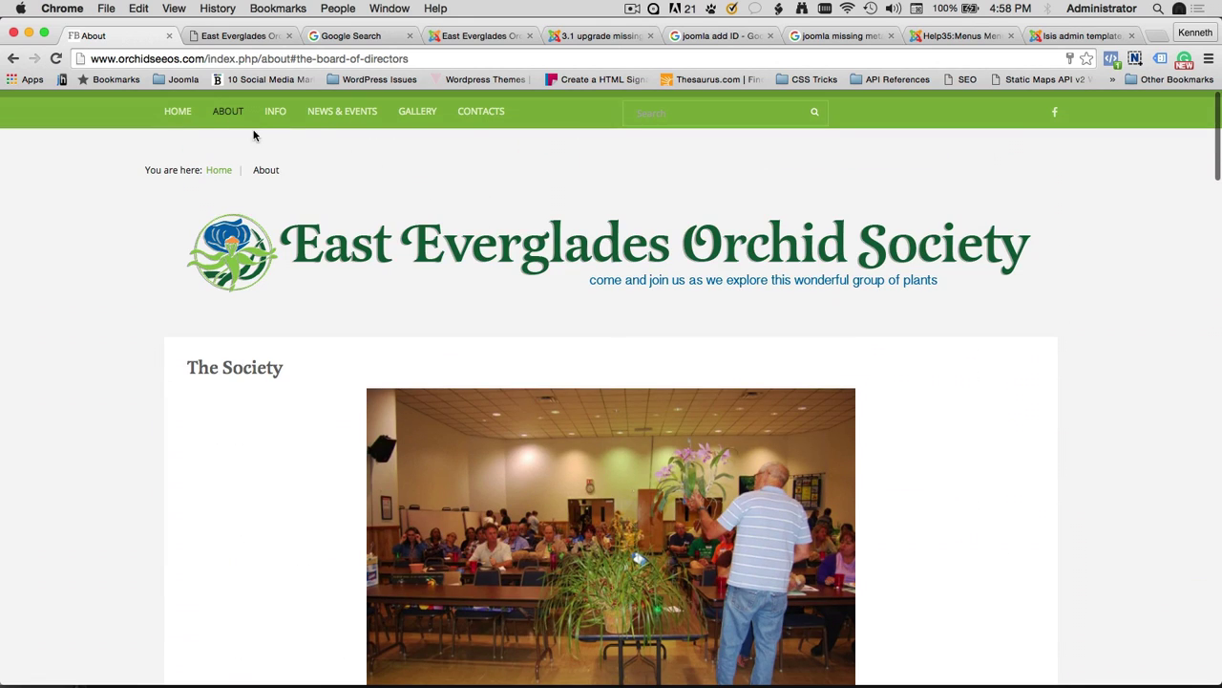
mouse_move(220, 118)
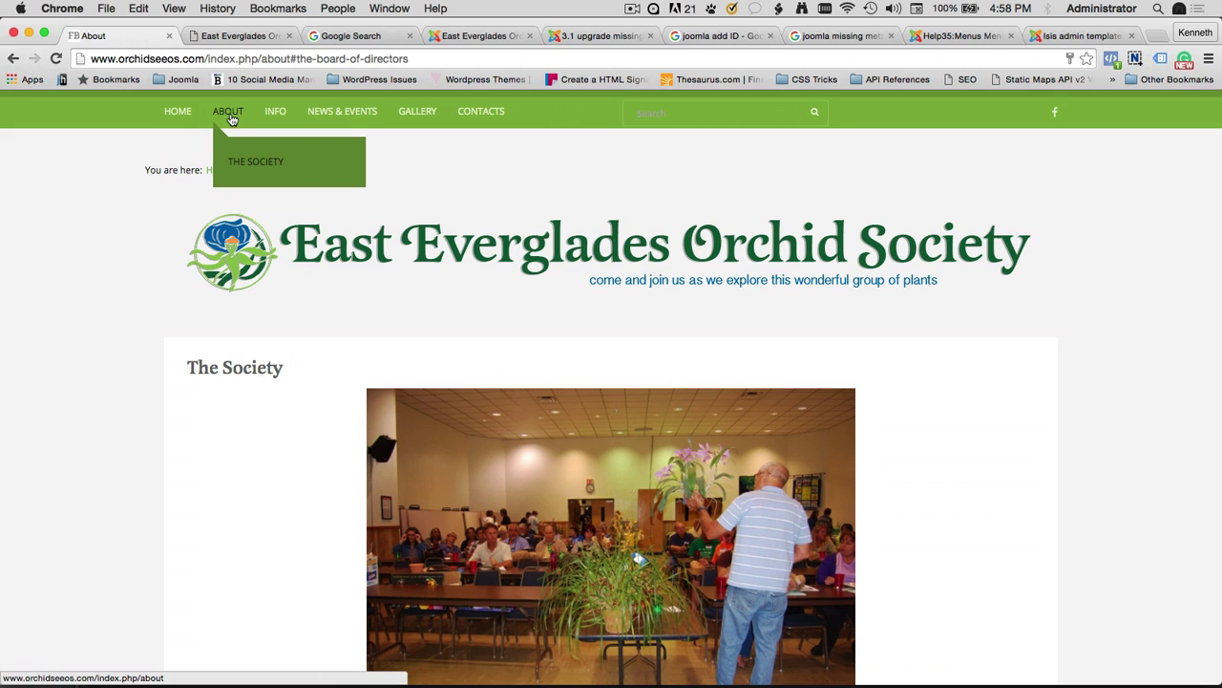
left_click(246, 168)
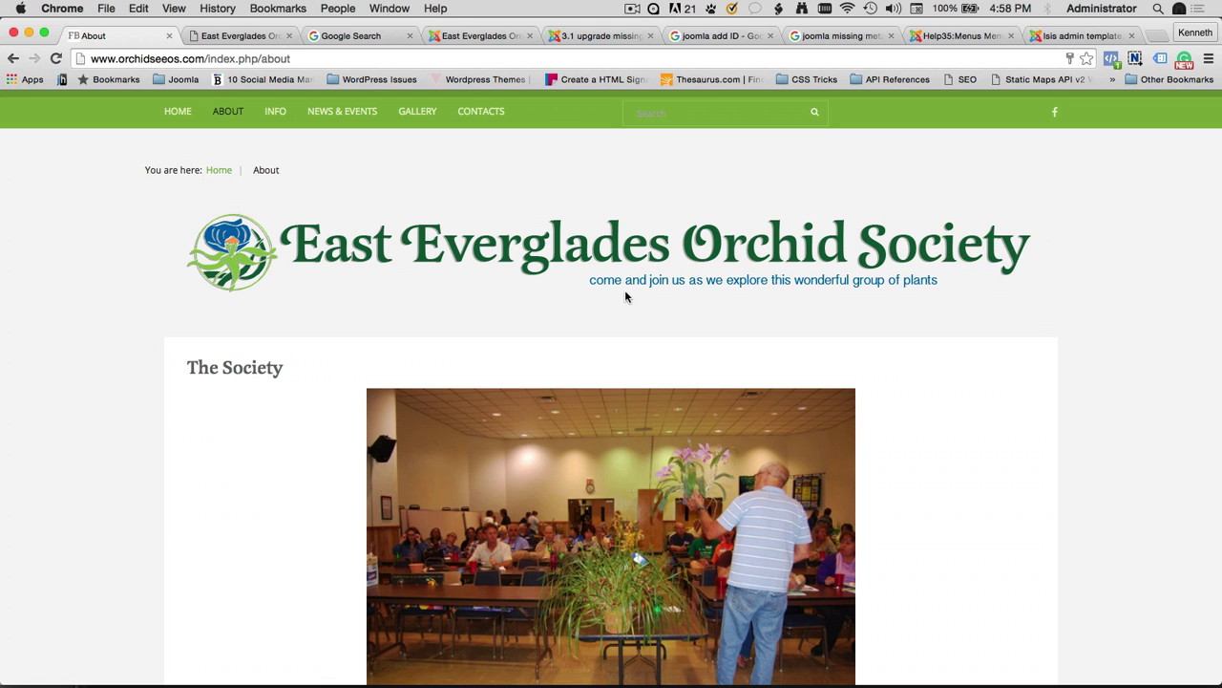
Examine the About page's What We do and EEOS Board of Directors sections as the anchor link target area
scroll(592, 302, "down", 1)
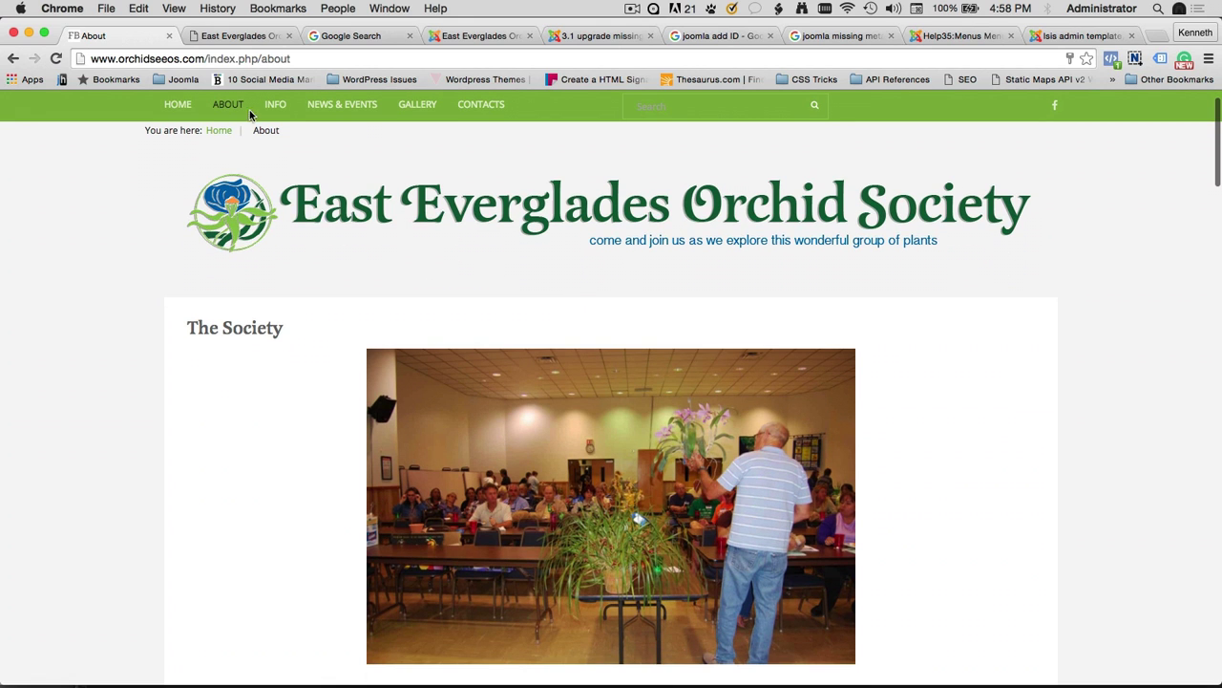
mouse_move(227, 116)
scroll(302, 220, "down", 4)
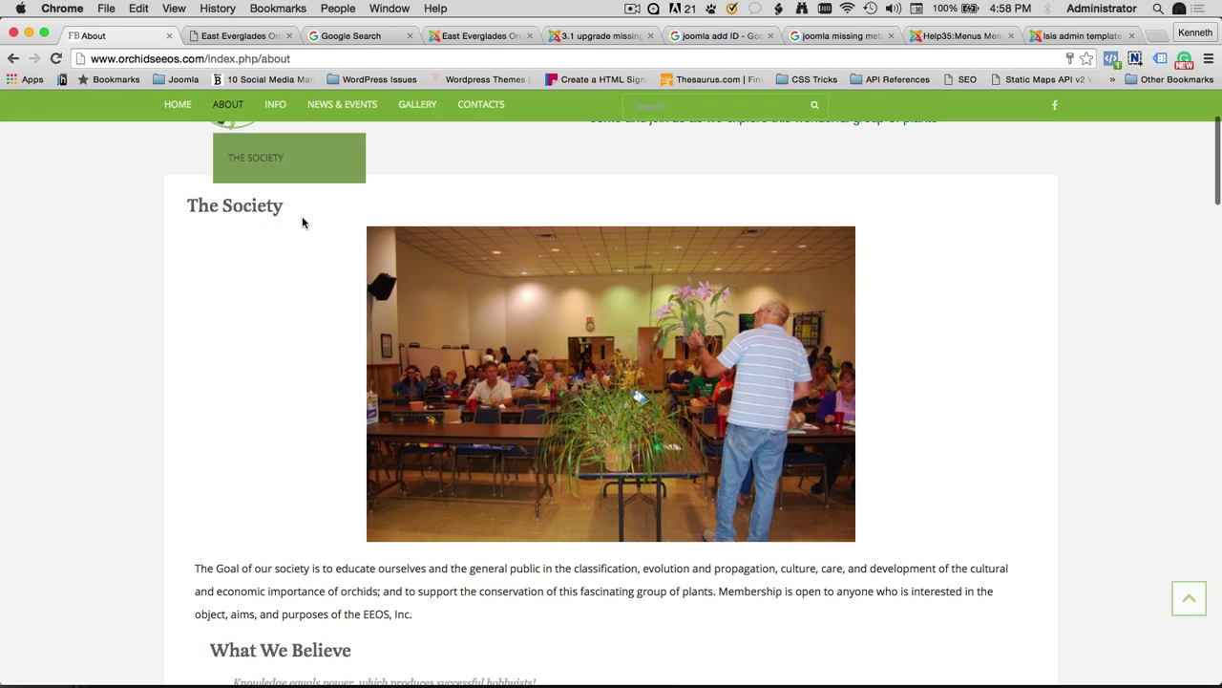
scroll(306, 239, "down", 15)
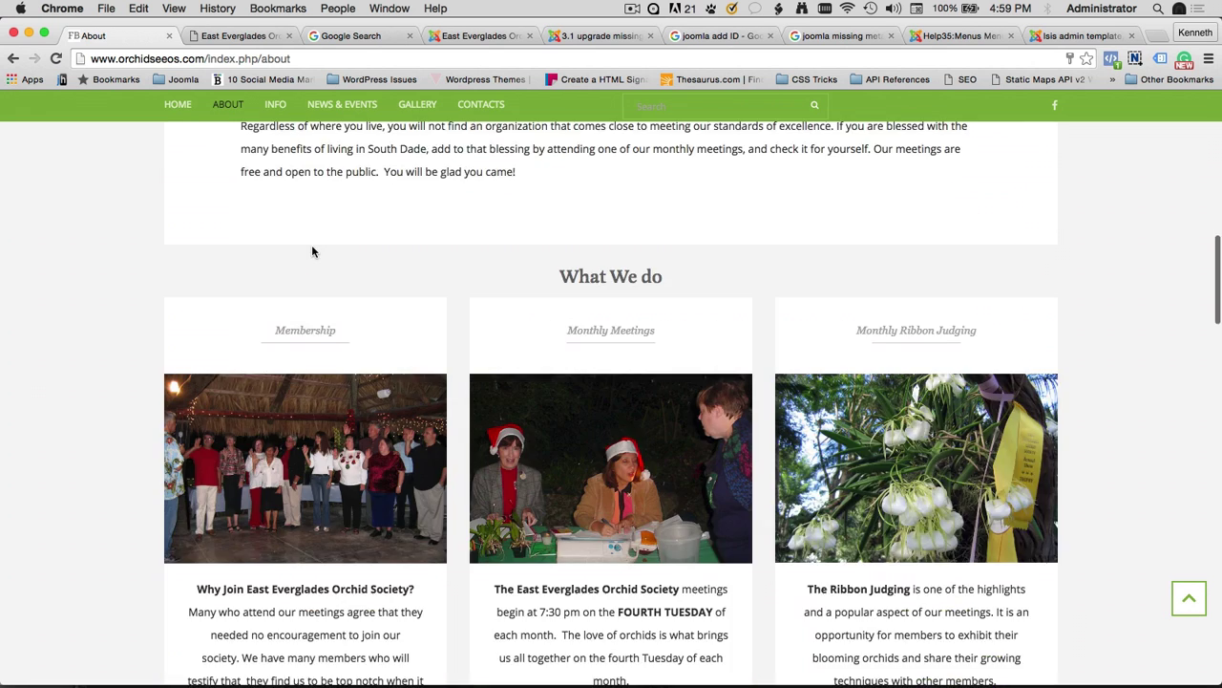
scroll(315, 258, "down", 4)
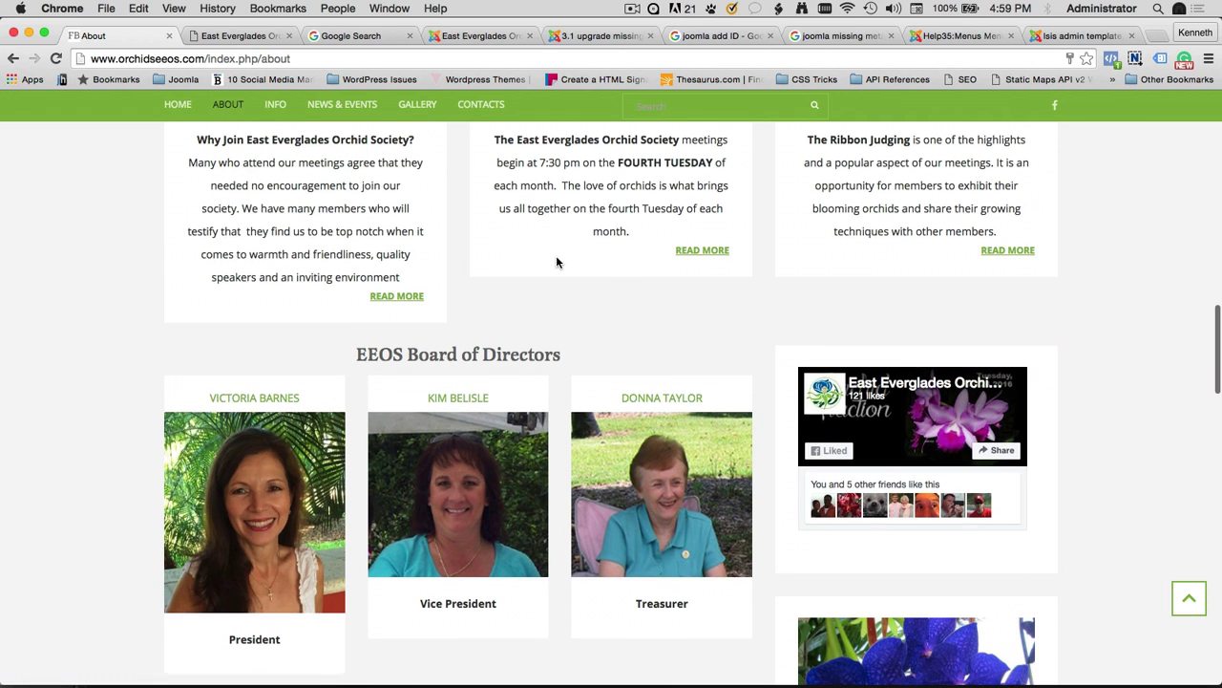
scroll(555, 269, "down", 5)
scroll(555, 290, "down", 1)
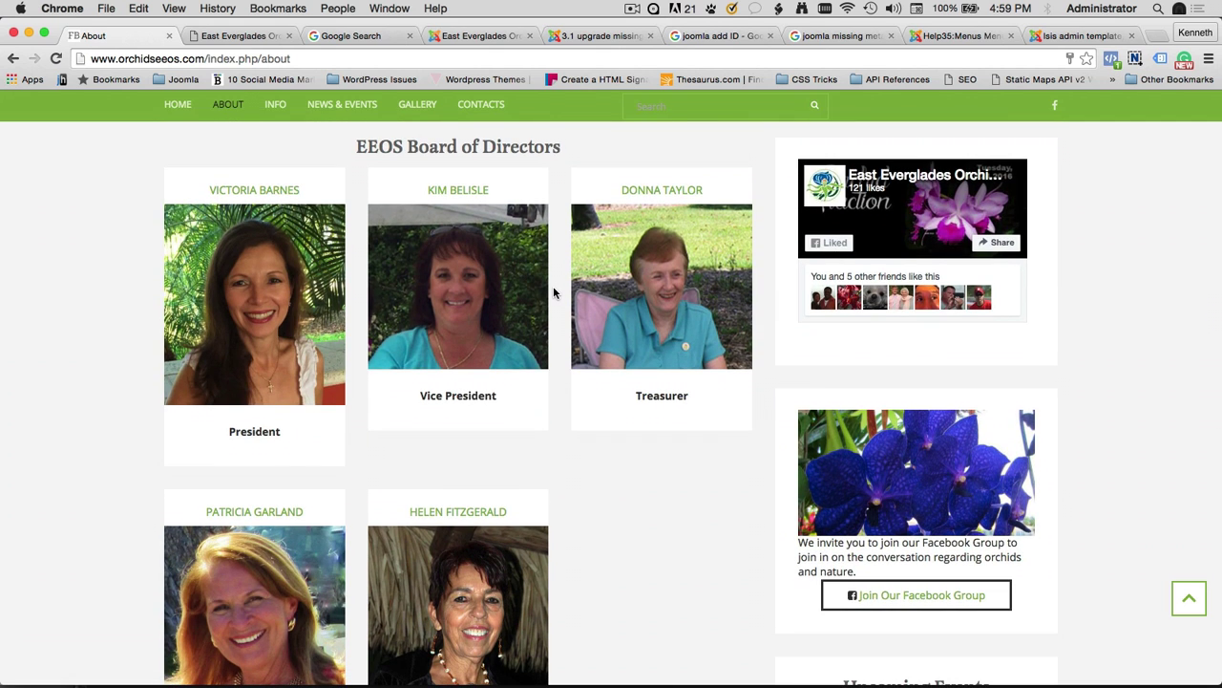
scroll(554, 290, "up", 12)
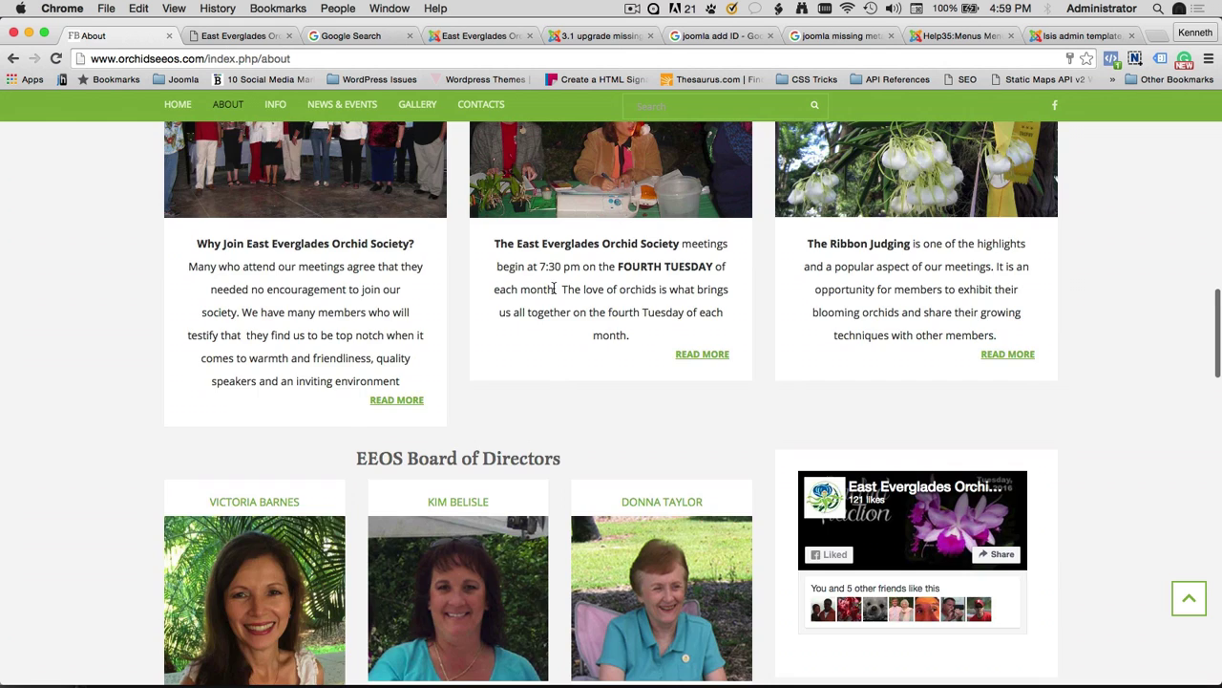
scroll(554, 290, "up", 2)
scroll(554, 293, "down", 4)
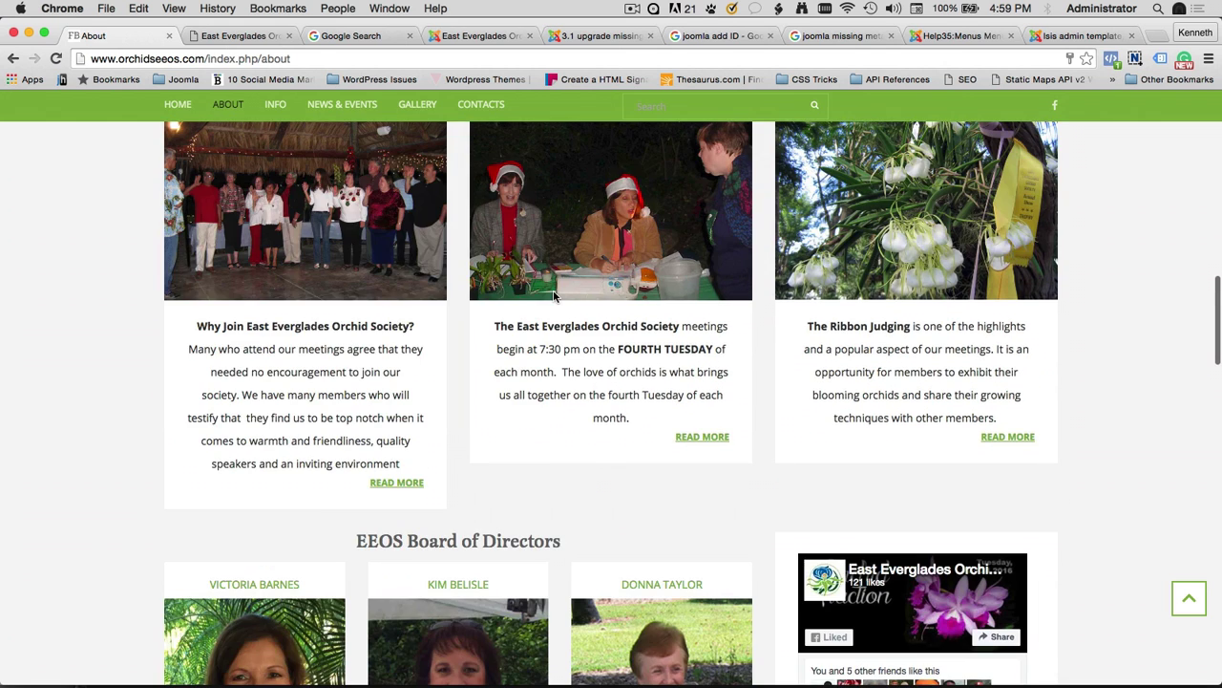
scroll(553, 296, "up", 6)
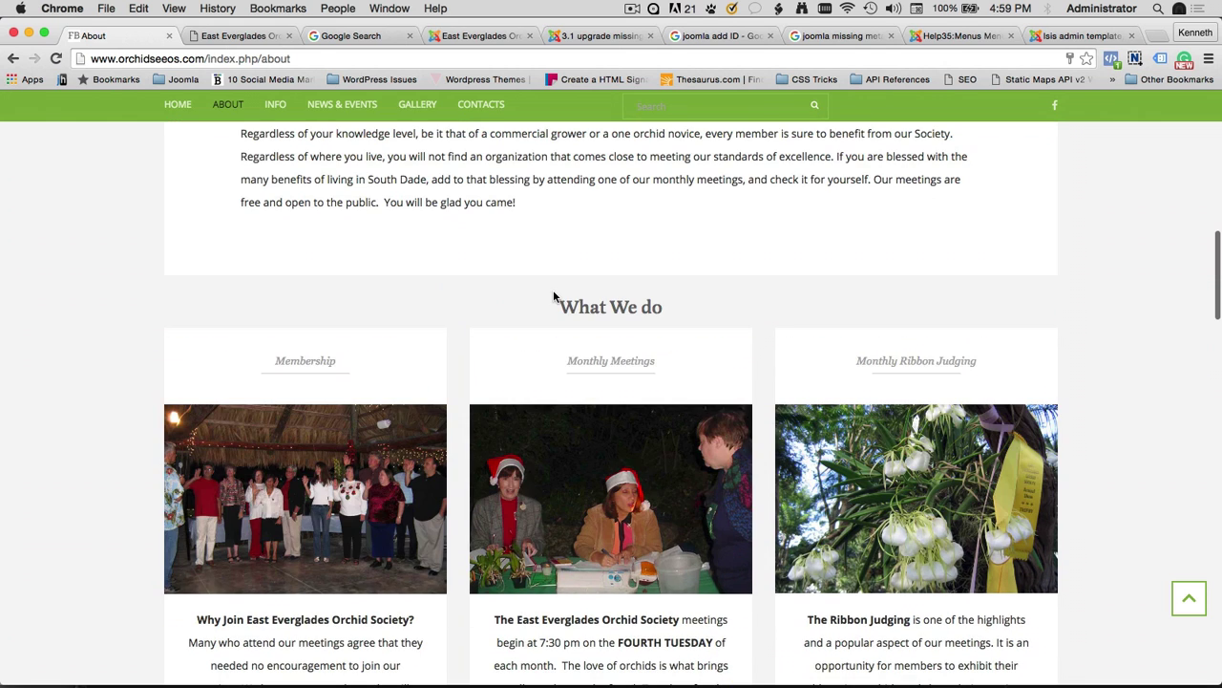
Switch to the Joomla administrator, open the site modules list, and start a new module of type Custom
left_click(458, 37)
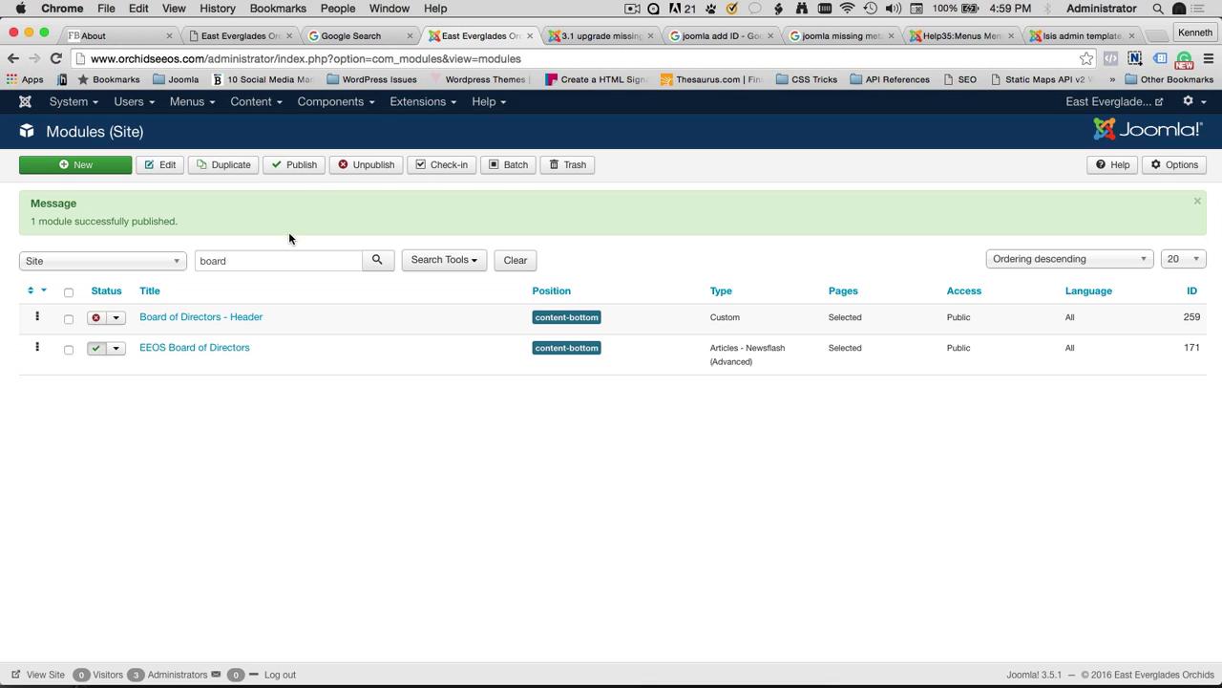
left_click(412, 105)
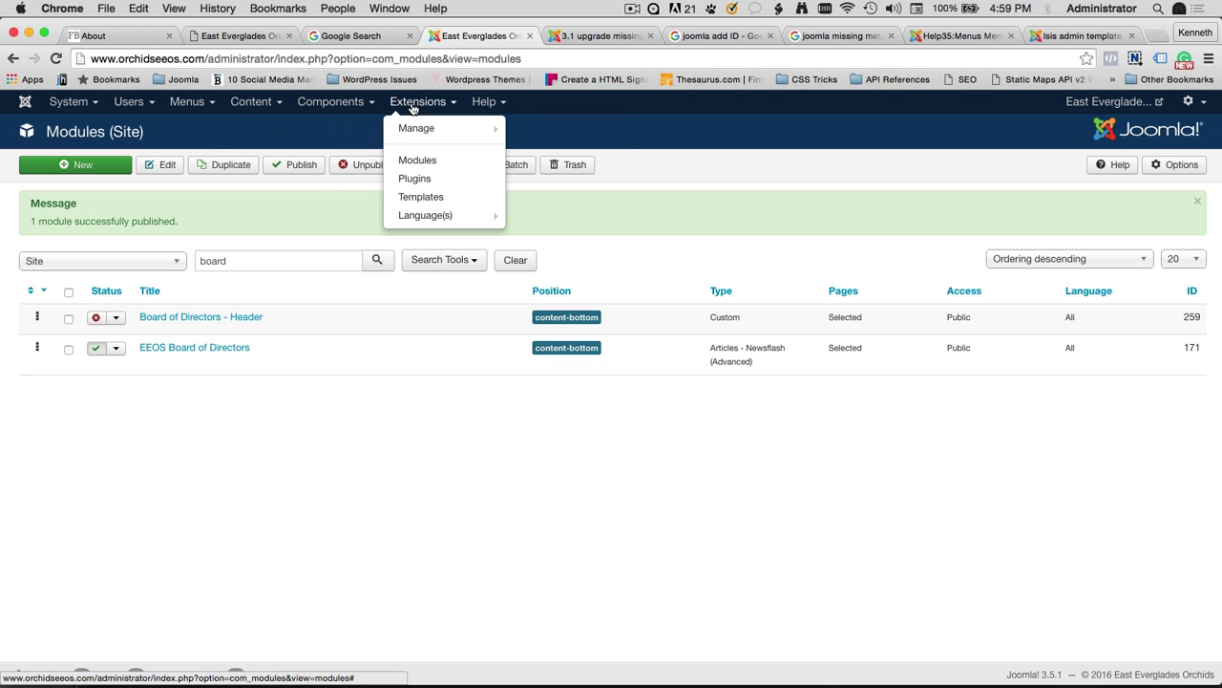
left_click(418, 162)
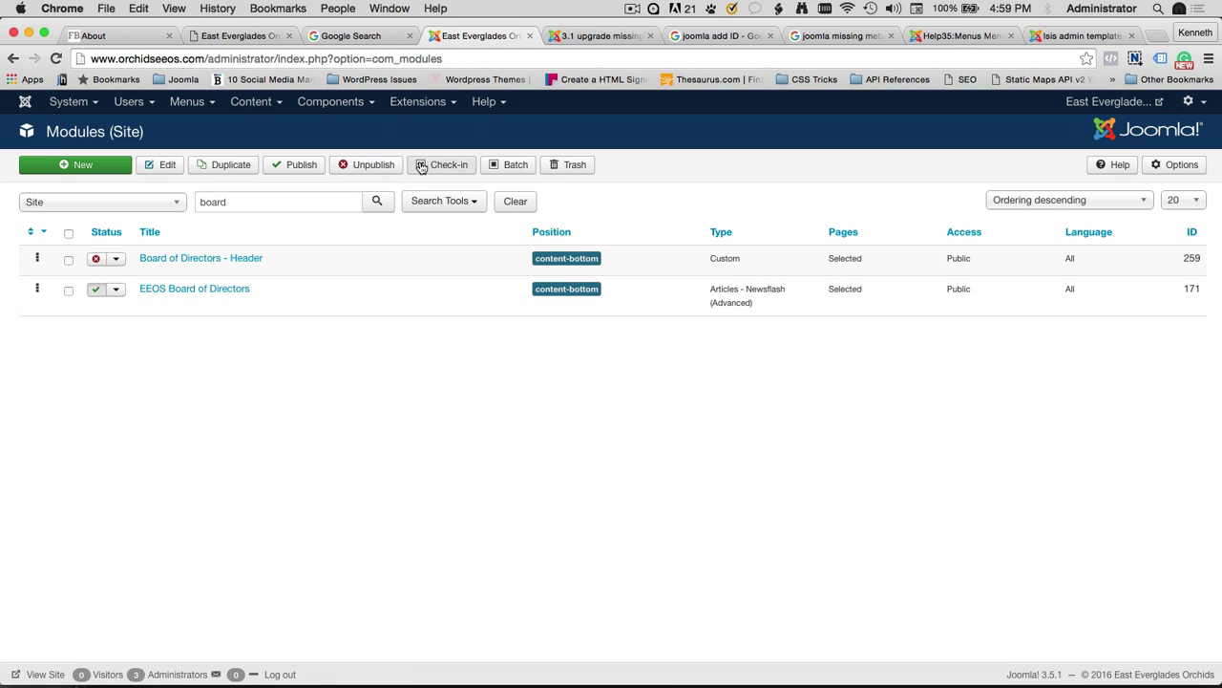
left_click(110, 168)
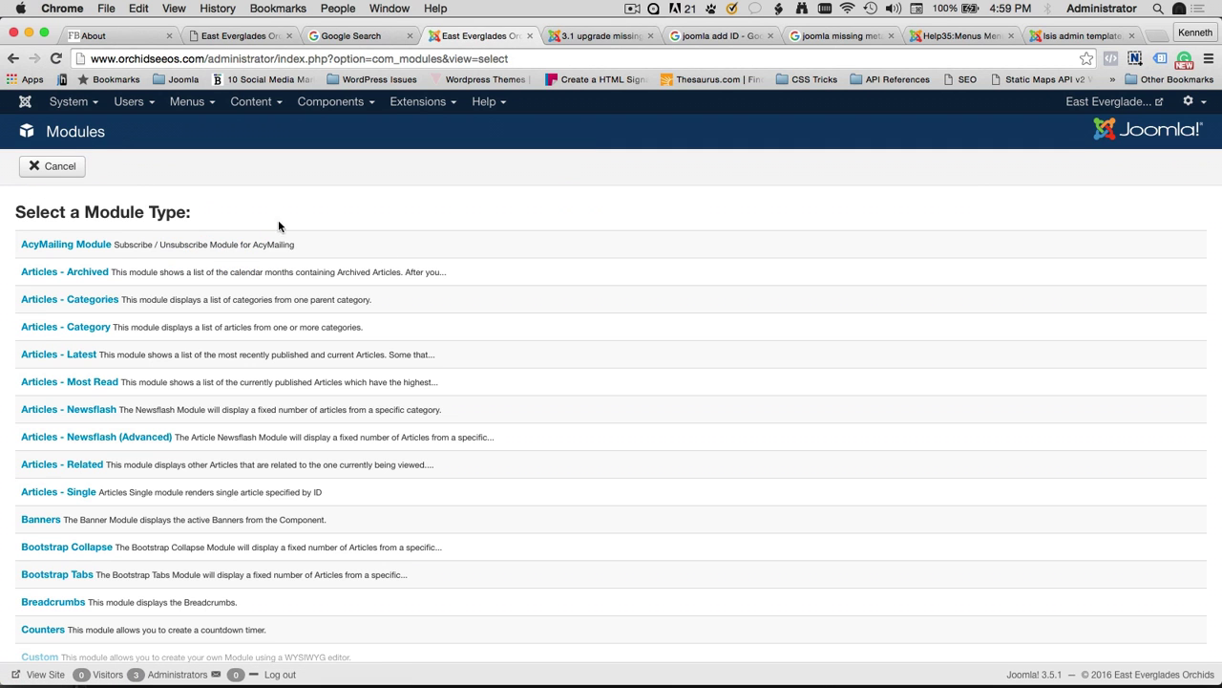
scroll(558, 308, "down", 3)
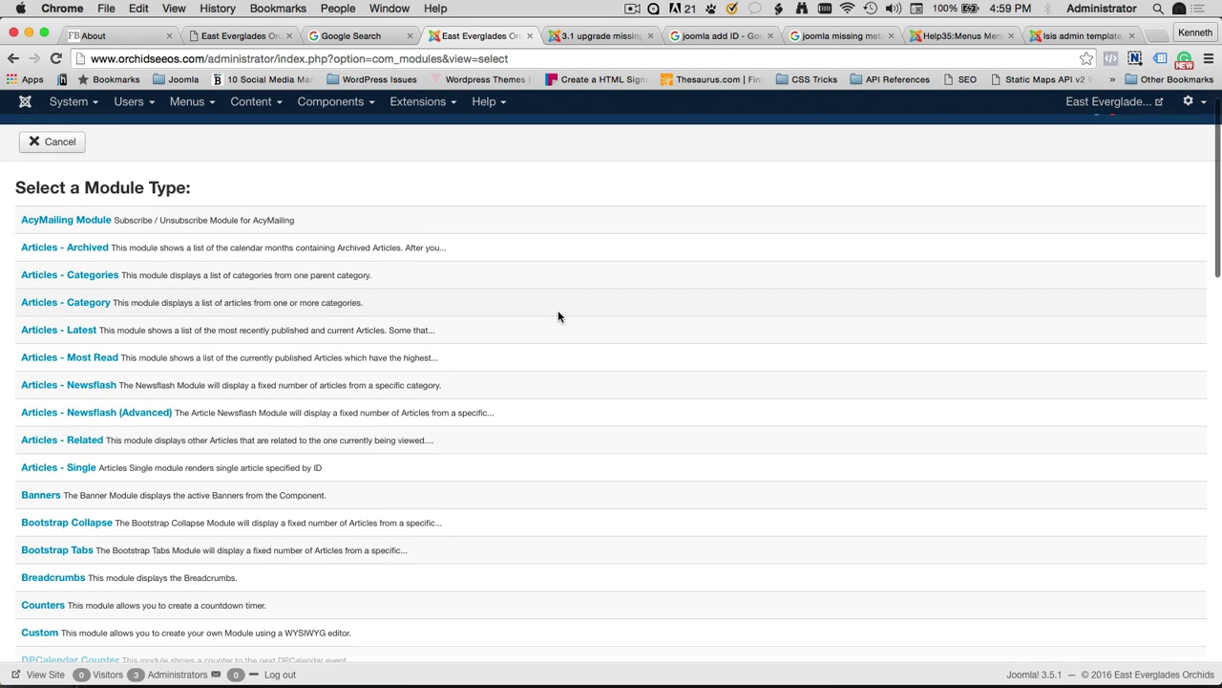
scroll(558, 316, "down", 1)
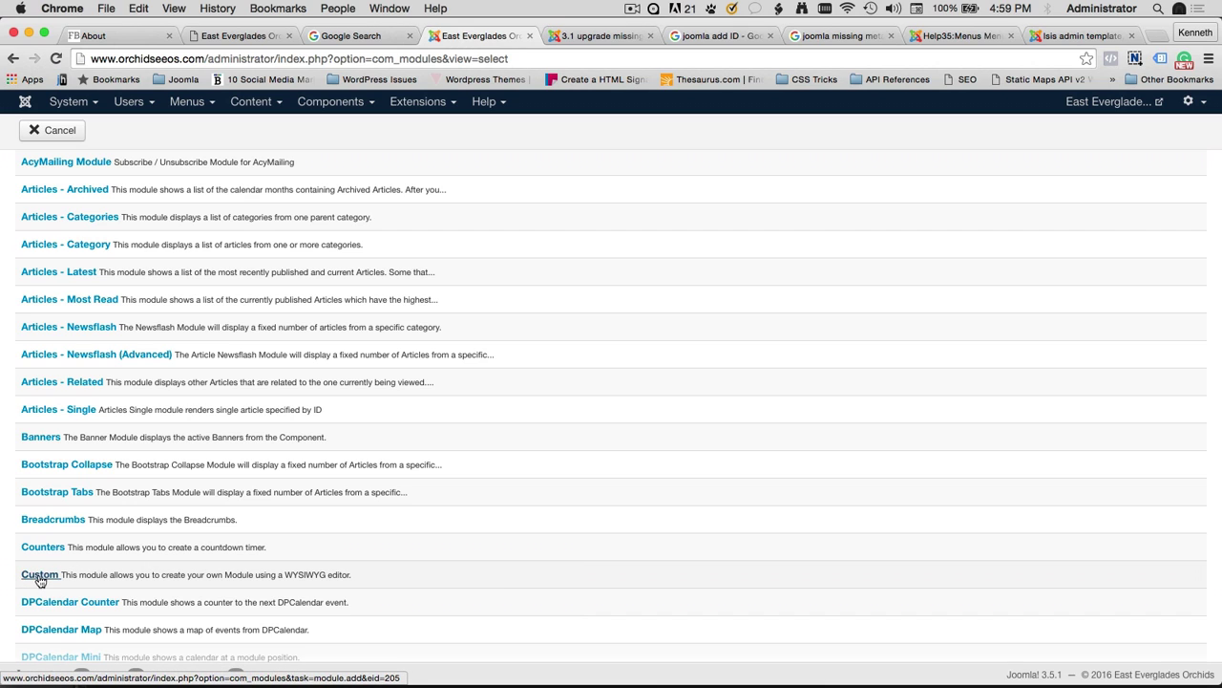
left_click(39, 578)
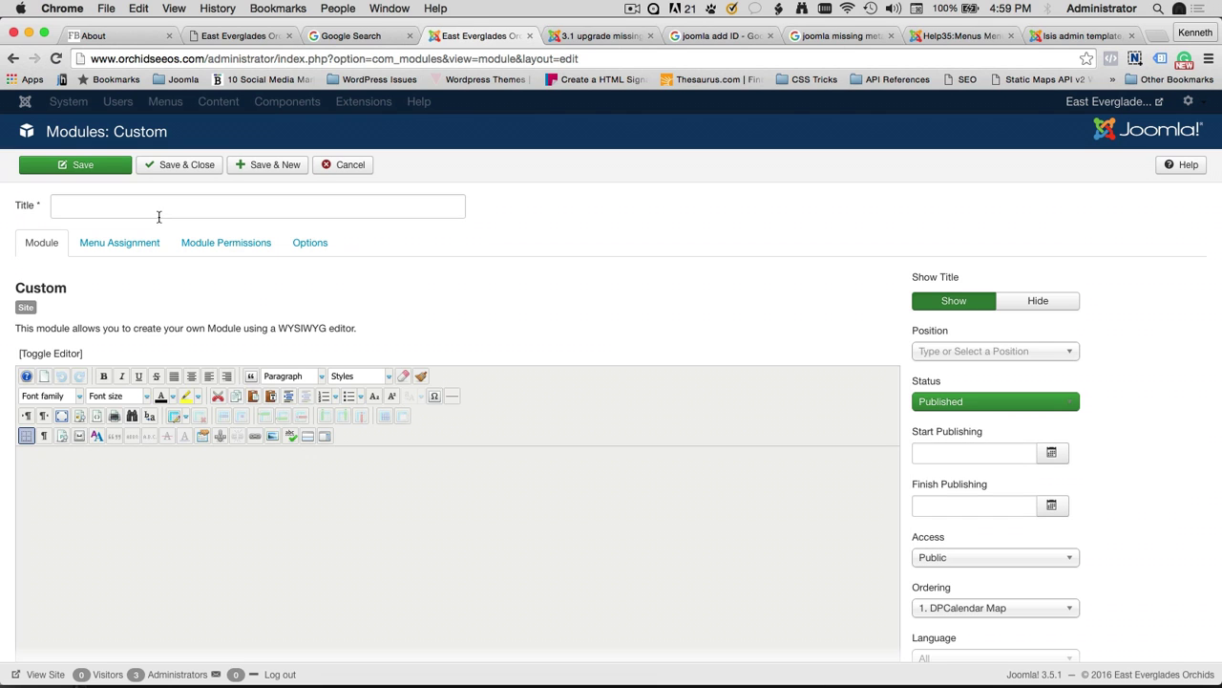
Title the new module "EEOS Board of Director" and set Show Title to Hide
left_click(159, 210)
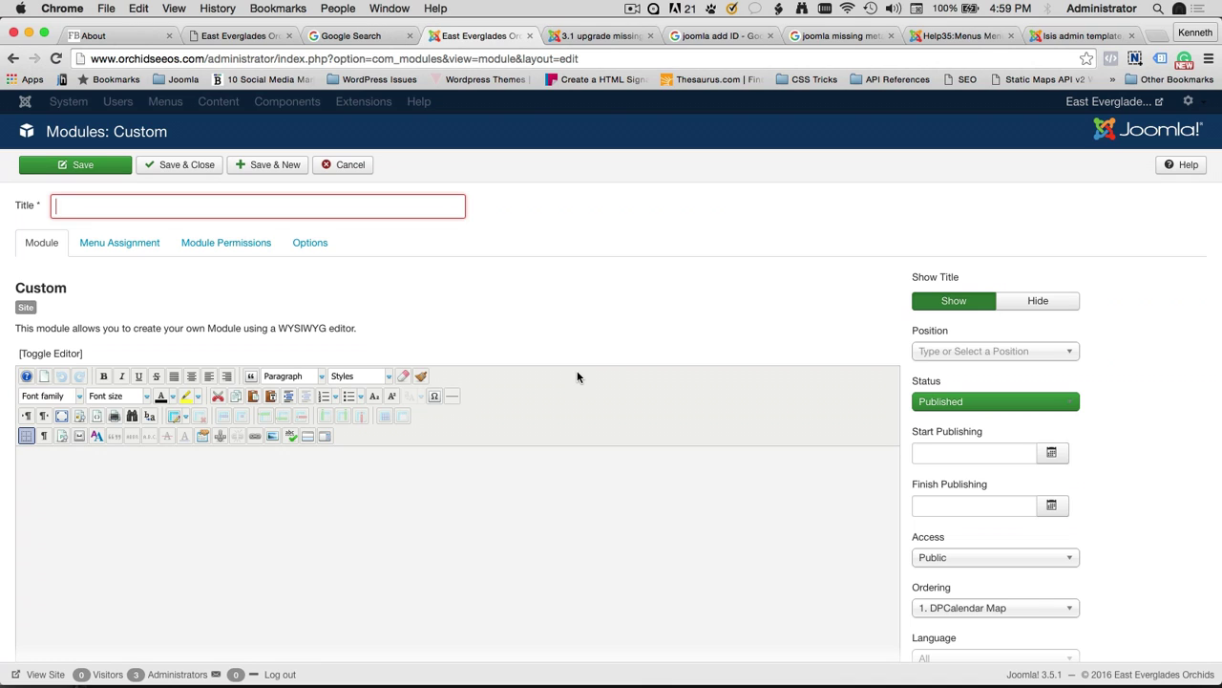
type("EEOS")
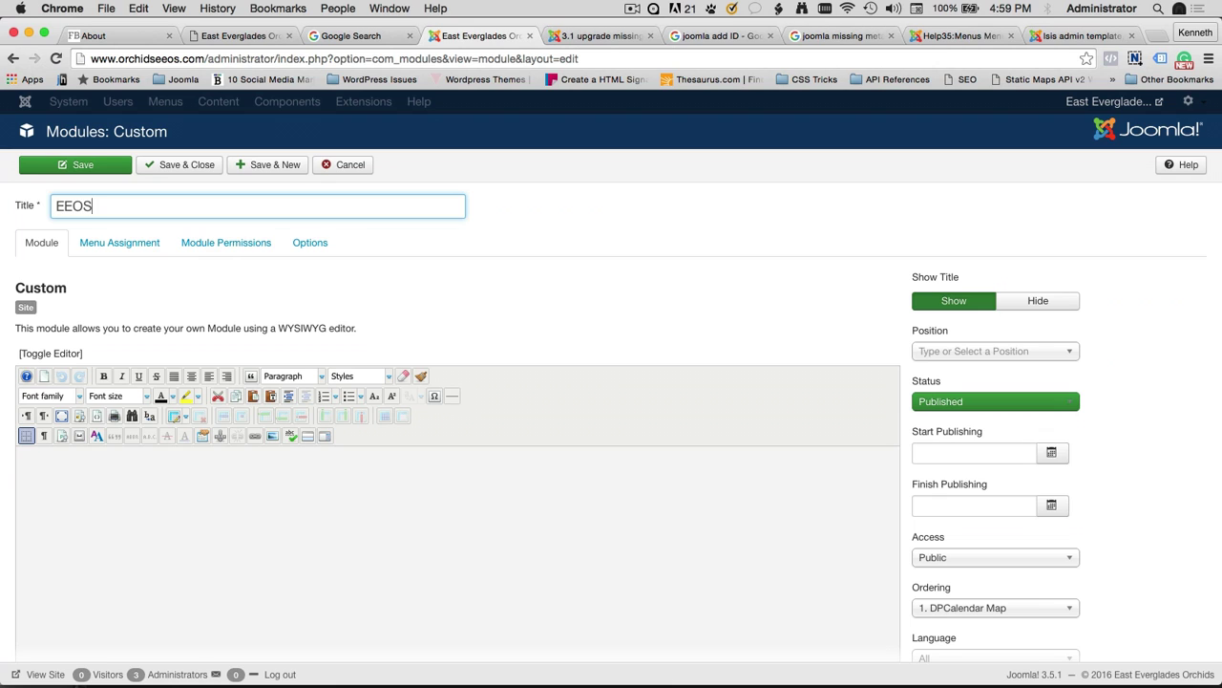
type(" Board of Direct")
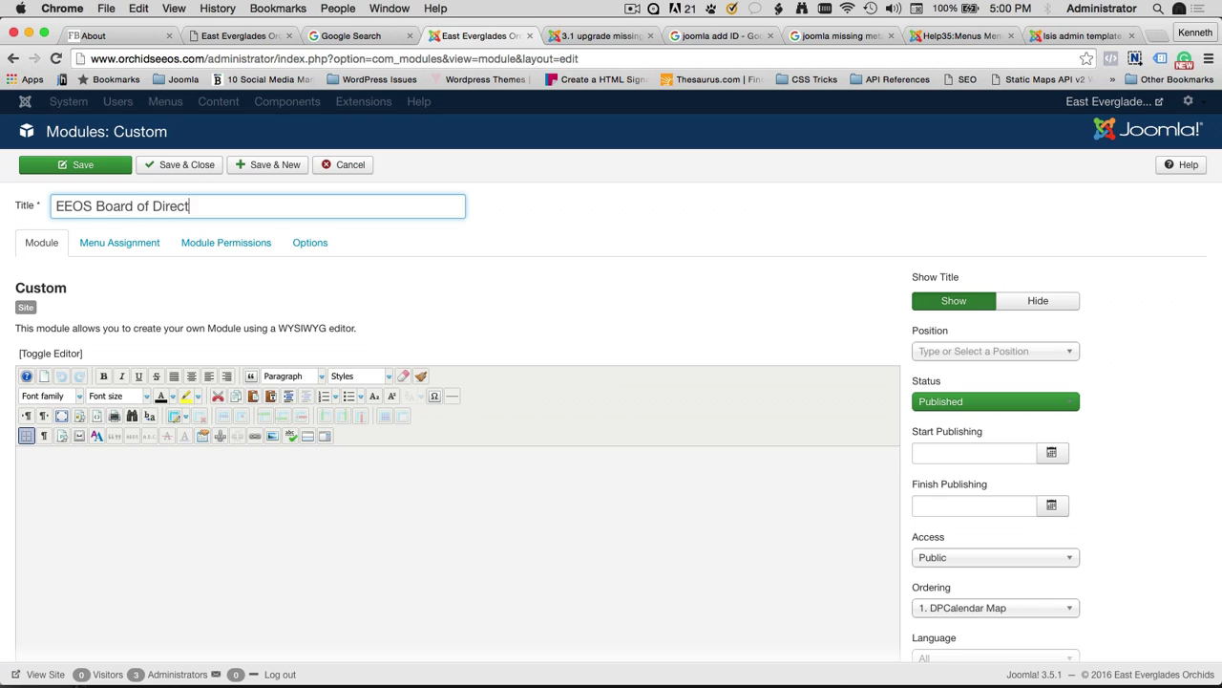
type("or")
left_click(1037, 301)
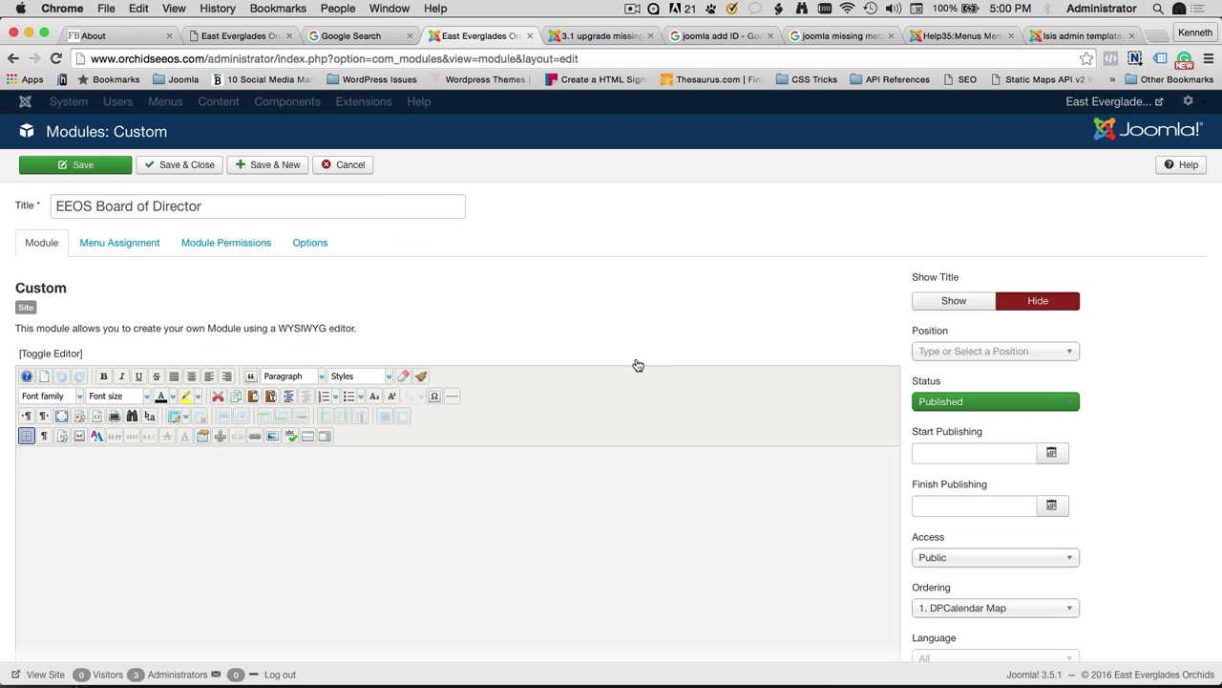
Enter "Board of Director" as the custom module's body text
scroll(313, 437, "down", 1)
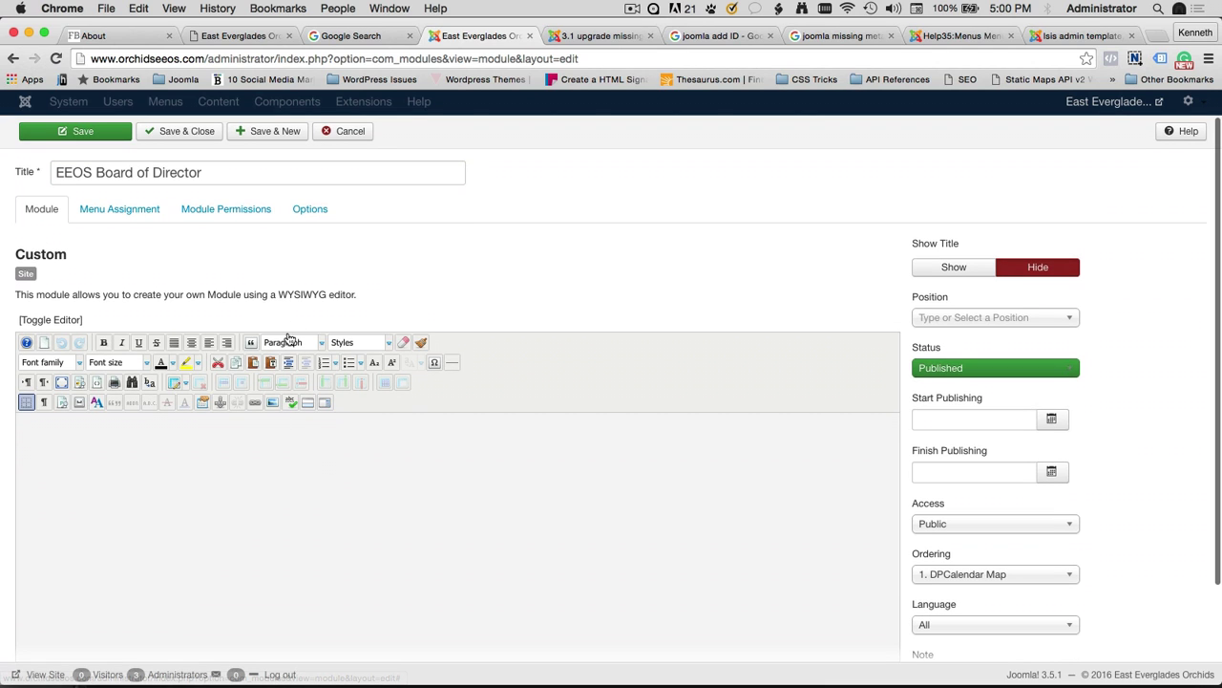
left_click(169, 539)
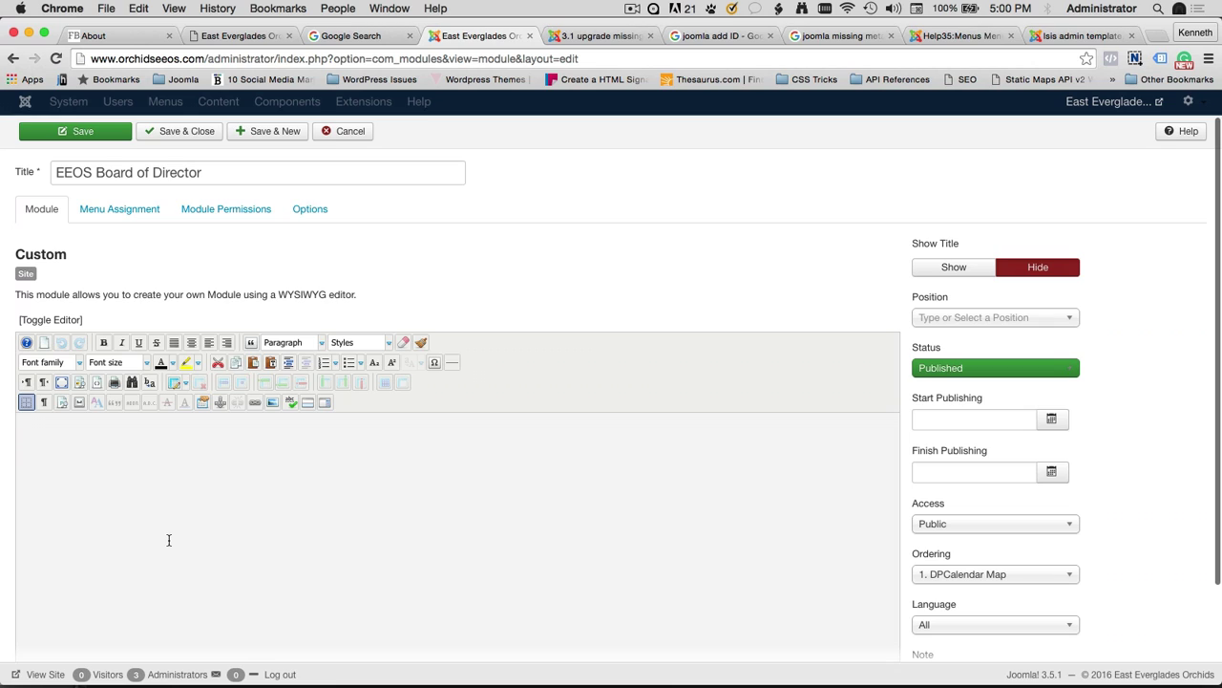
type("Board of Director")
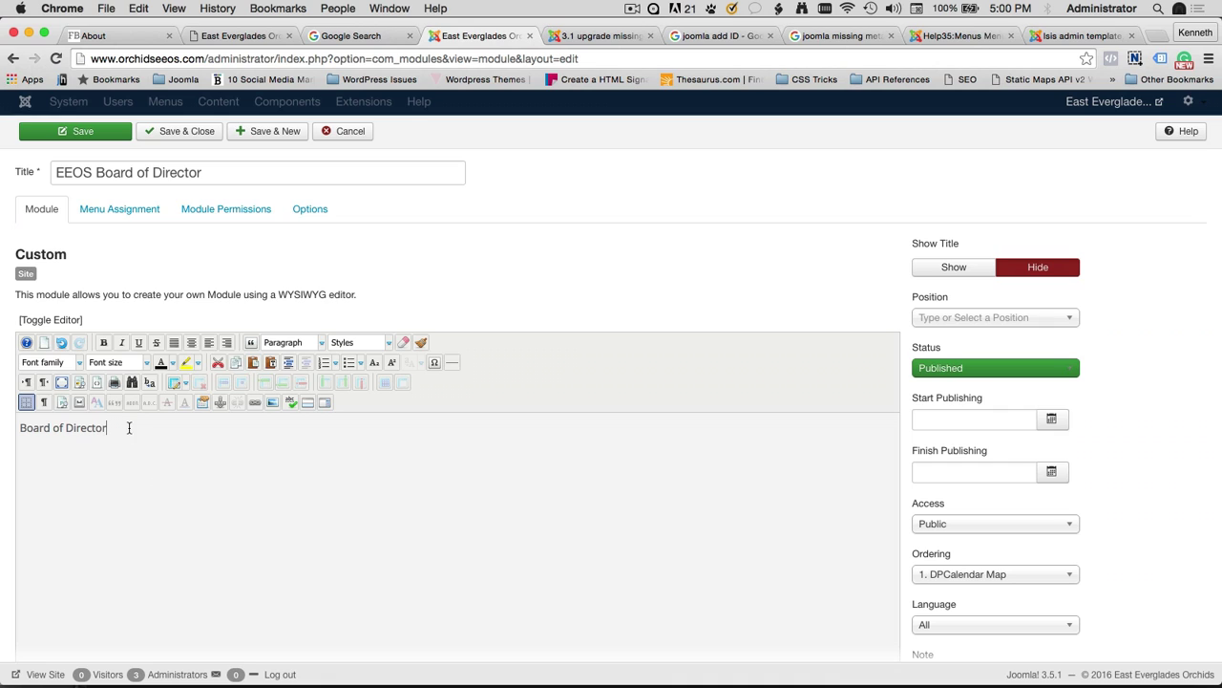
Insert a named anchor on the "Board of Director" text in the module body
left_click_drag(106, 427, 14, 427)
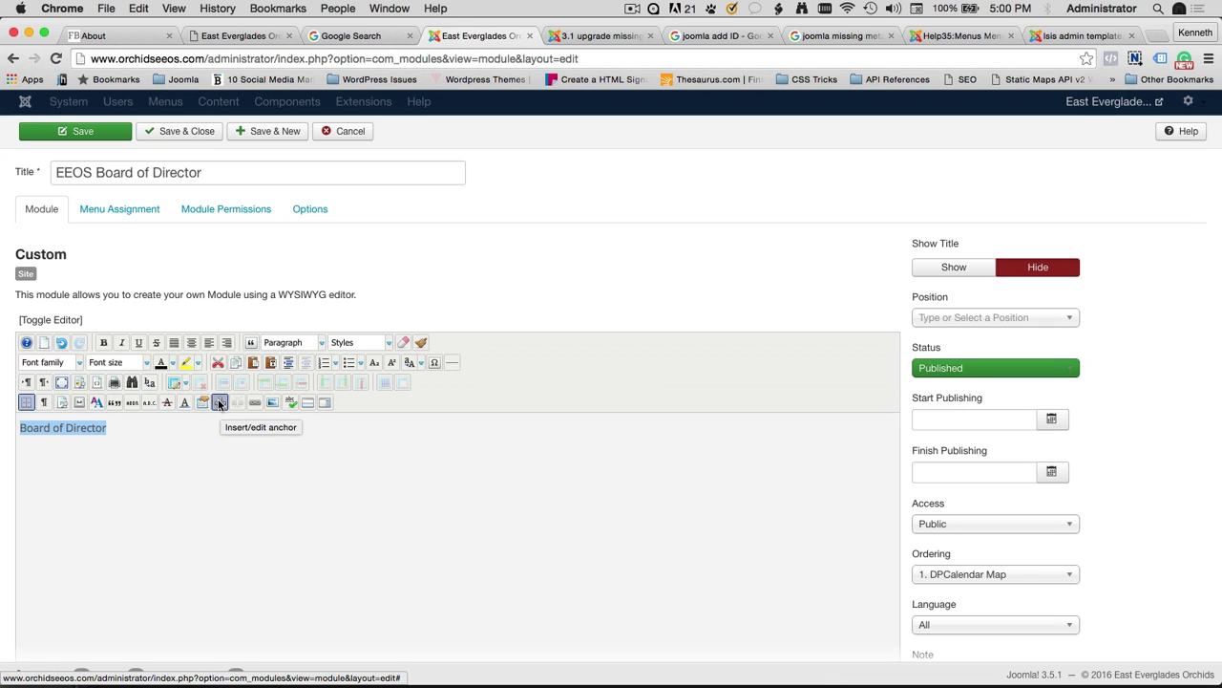
left_click(218, 402)
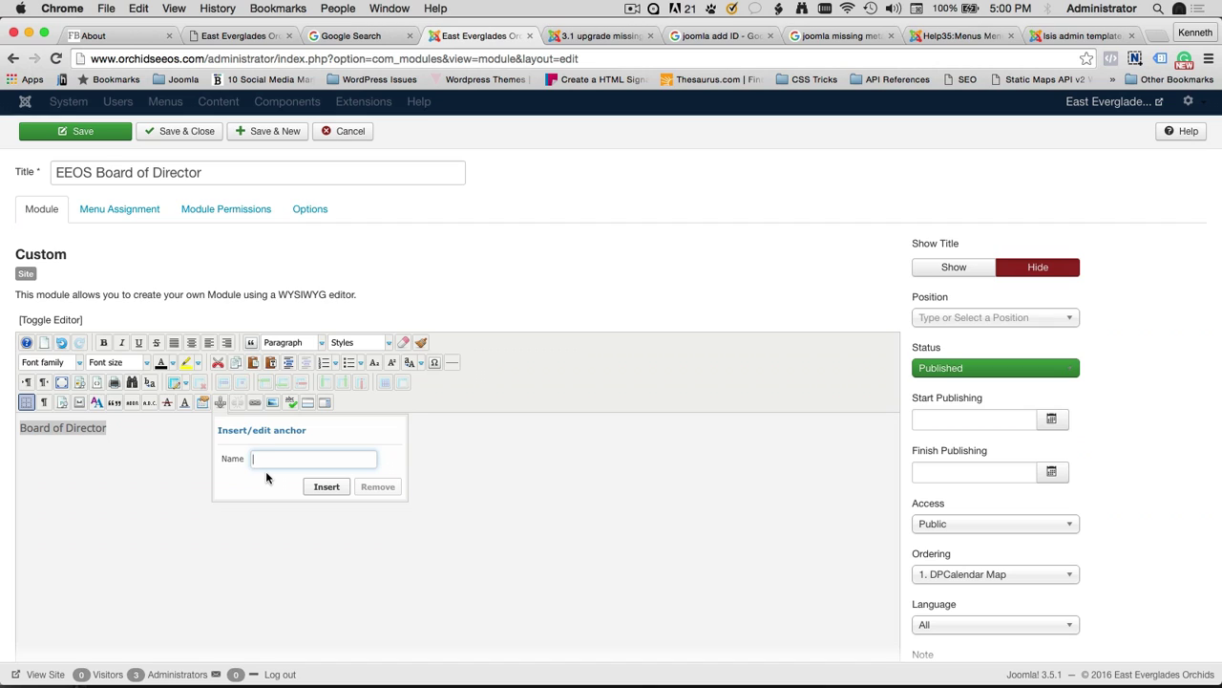
type("bo")
key("BackSpace")
left_click(316, 489)
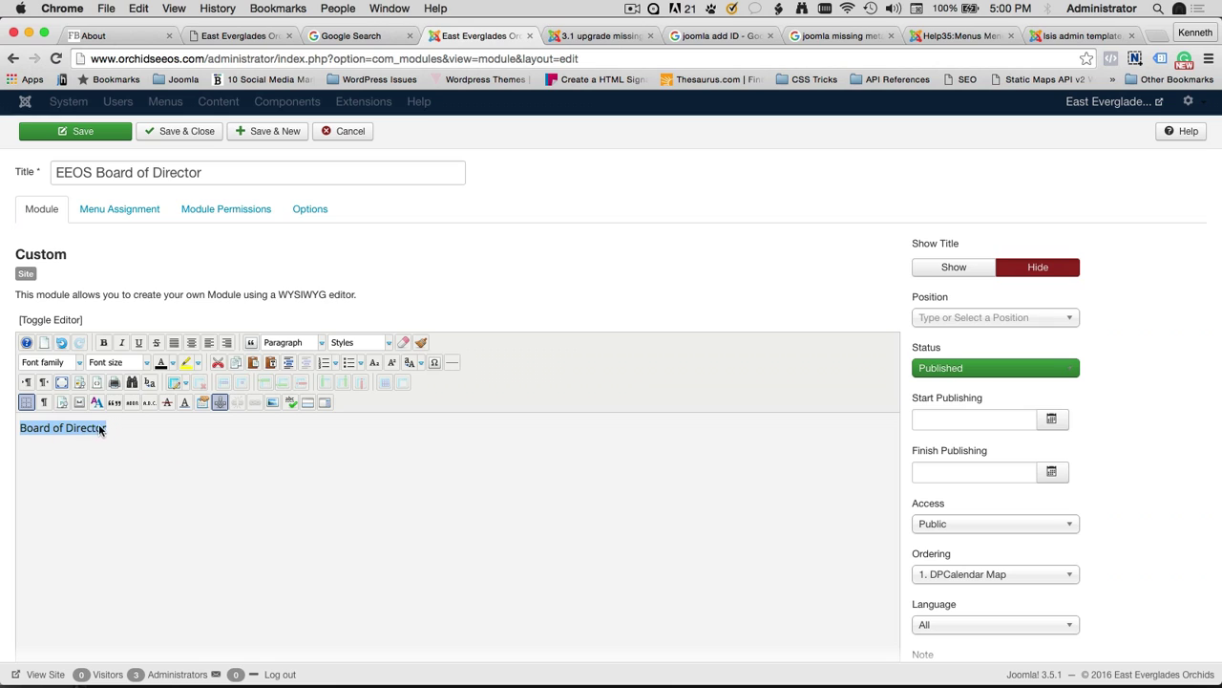
Correct the anchored body text to read "Board of Directors"
type("s")
key("super+z")
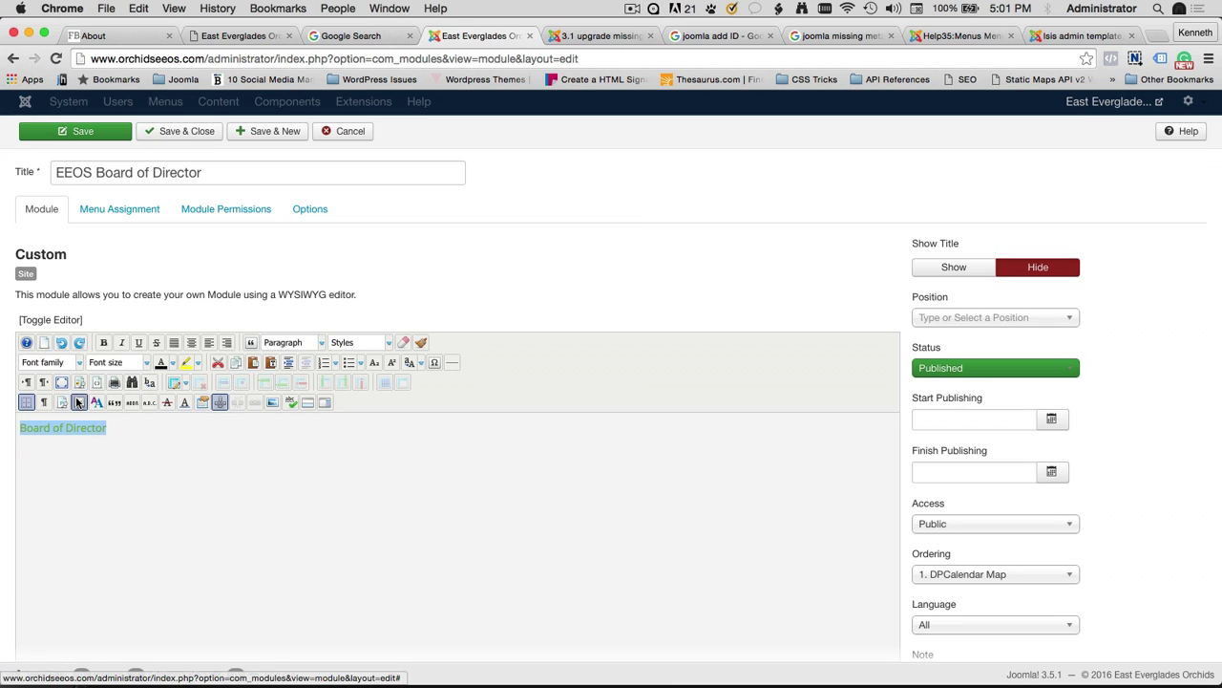
left_click(79, 402)
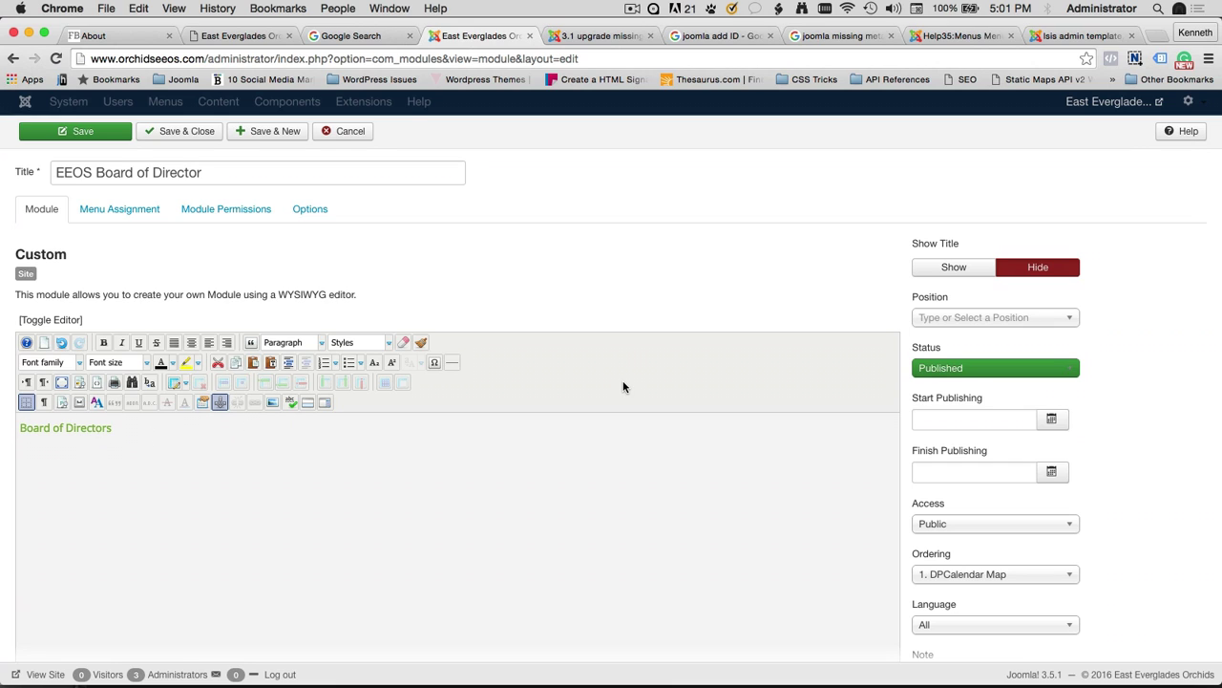
Set the module's position to content-bottom, finding it by filtering the available positions for "content"
left_click(1036, 317)
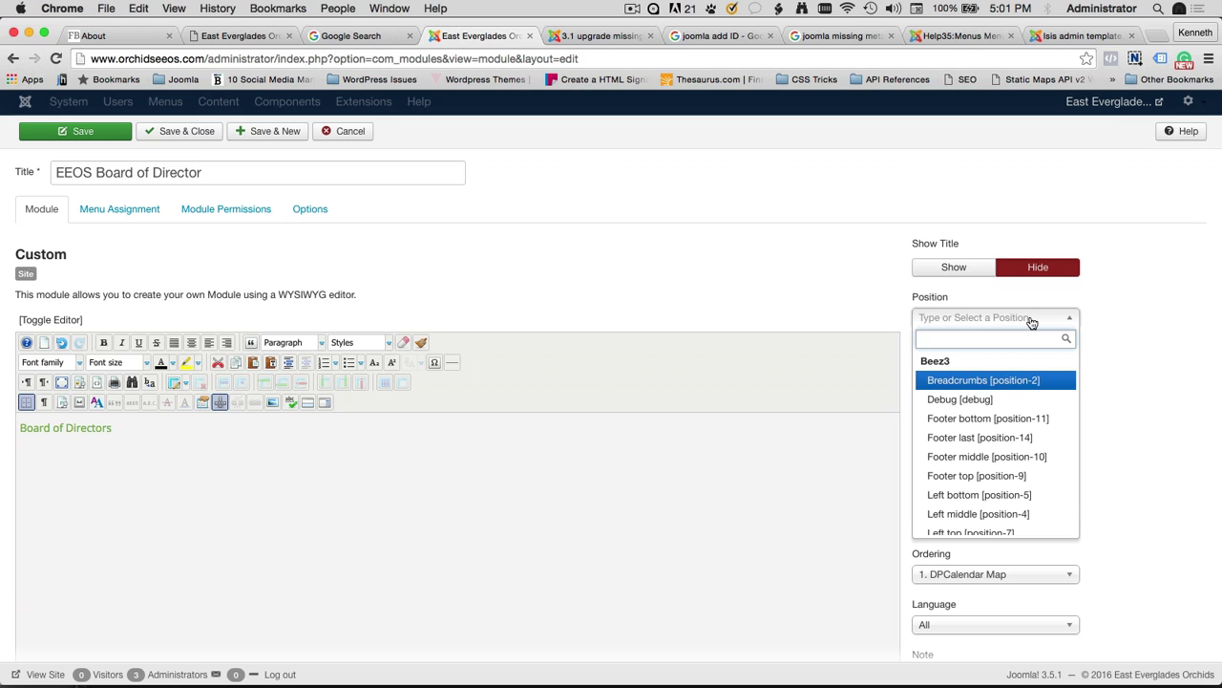
scroll(1029, 352, "down", 1)
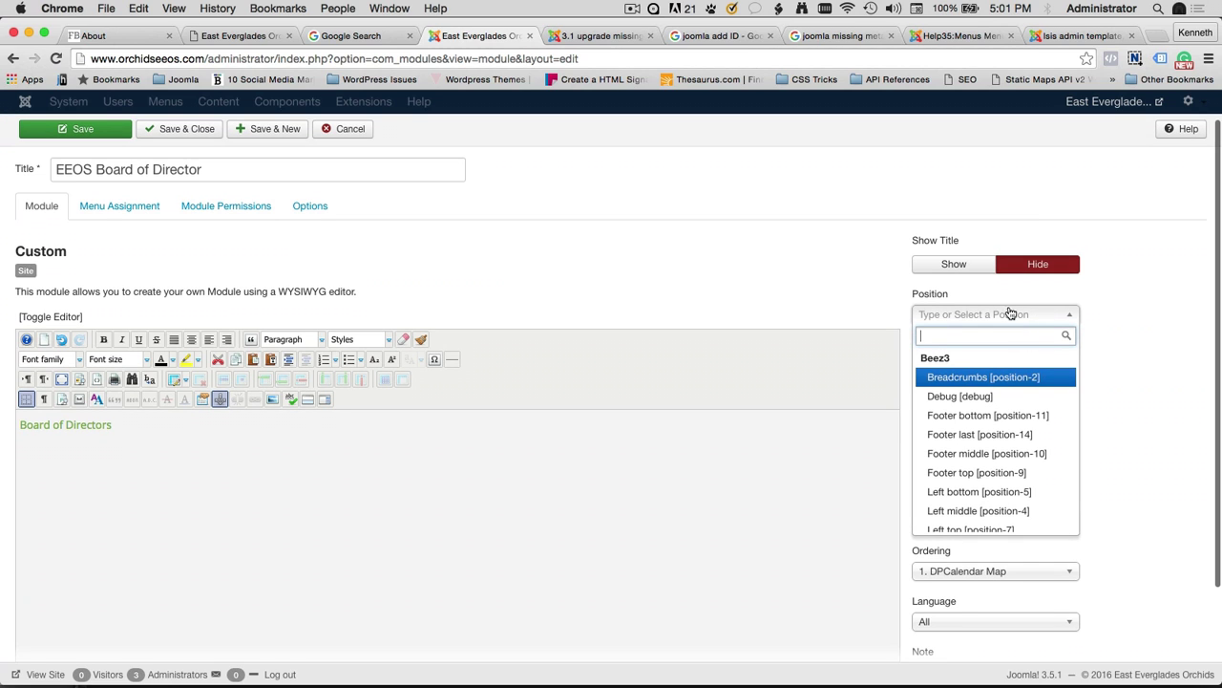
type("content")
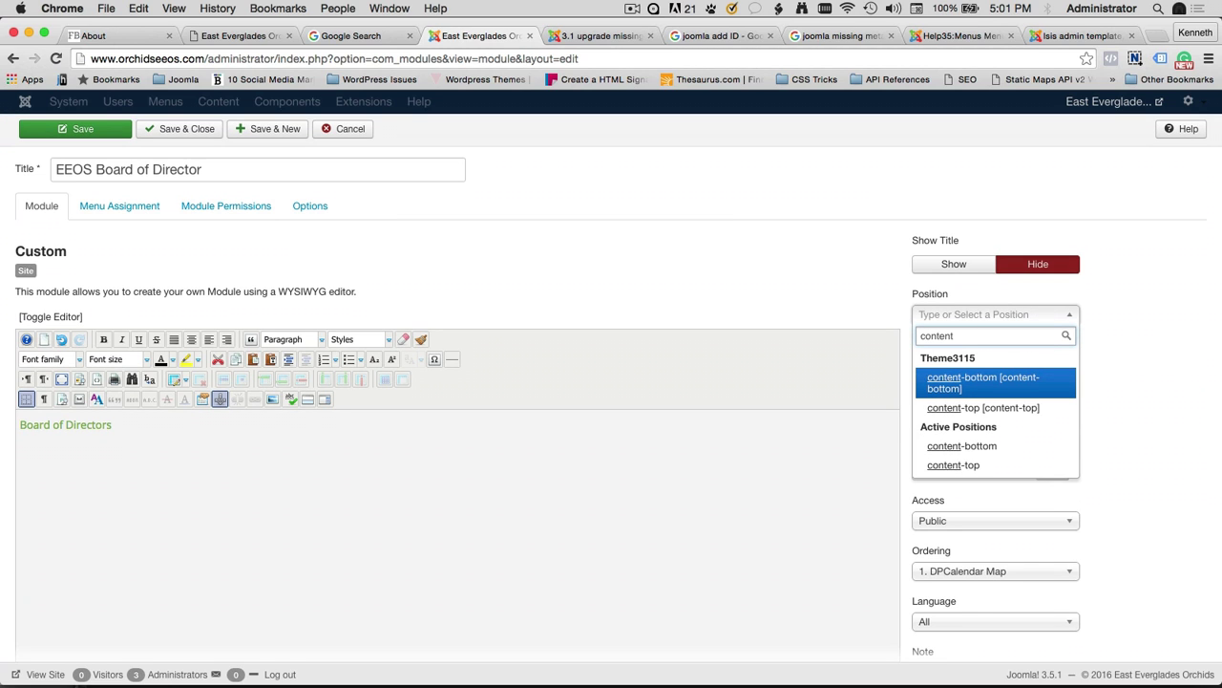
left_click(1005, 381)
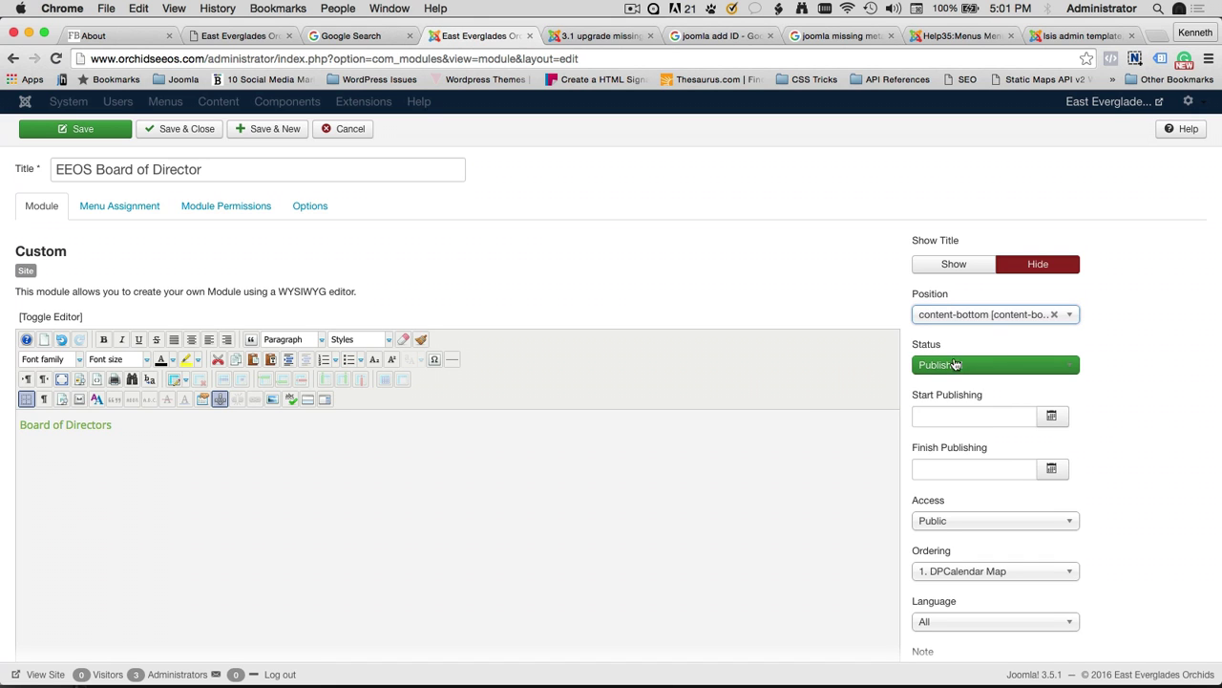
Load the live About page with "?tp=1" added to its address and examine the module positions around the Board of Directors section
left_click(105, 35)
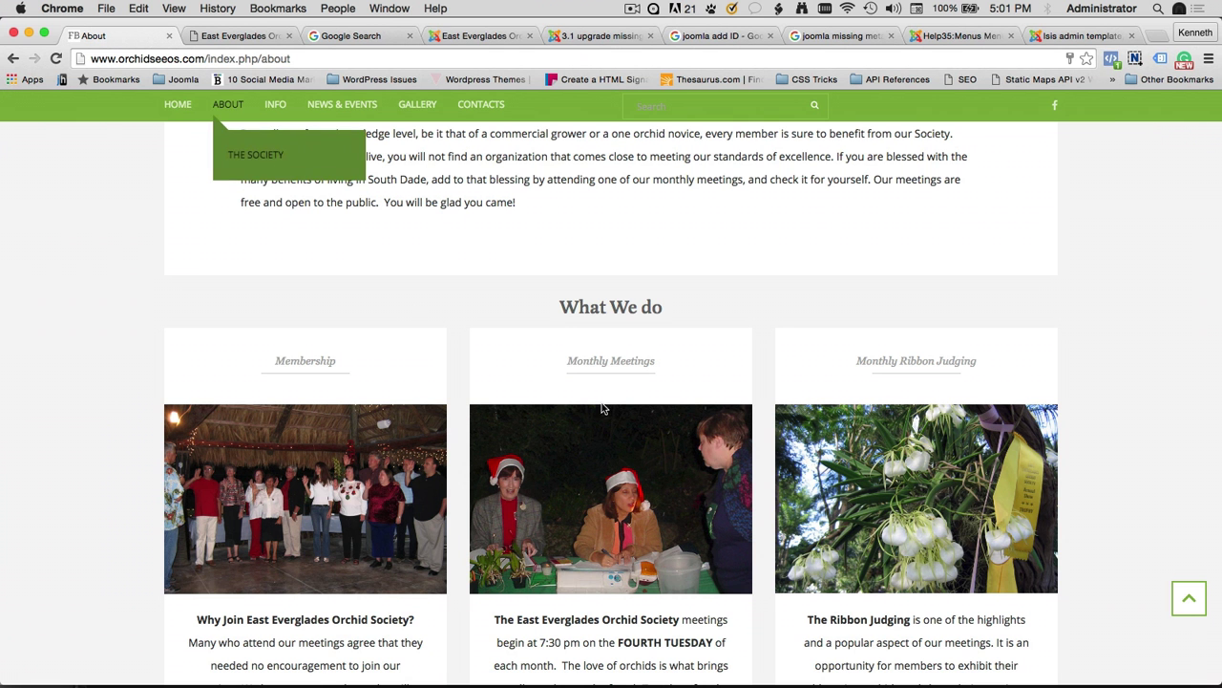
scroll(561, 336, "down", 1)
scroll(560, 336, "down", 1)
scroll(554, 329, "up", 4)
scroll(545, 322, "down", 7)
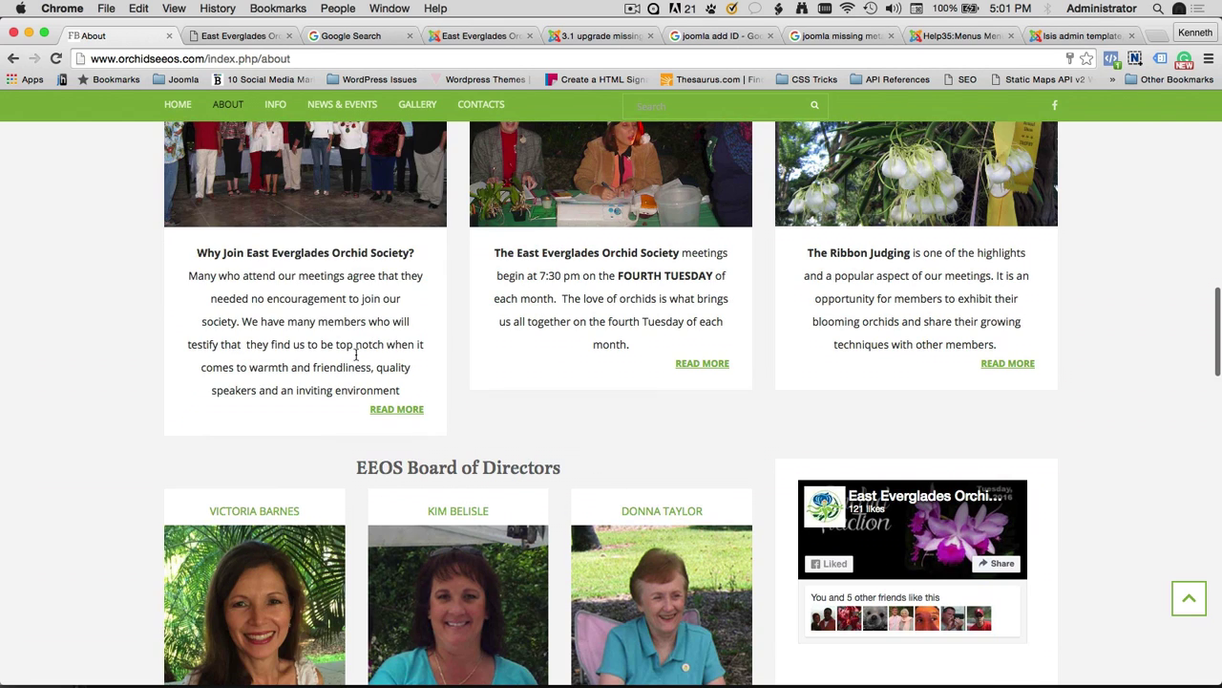
left_click(318, 61)
left_click(318, 63)
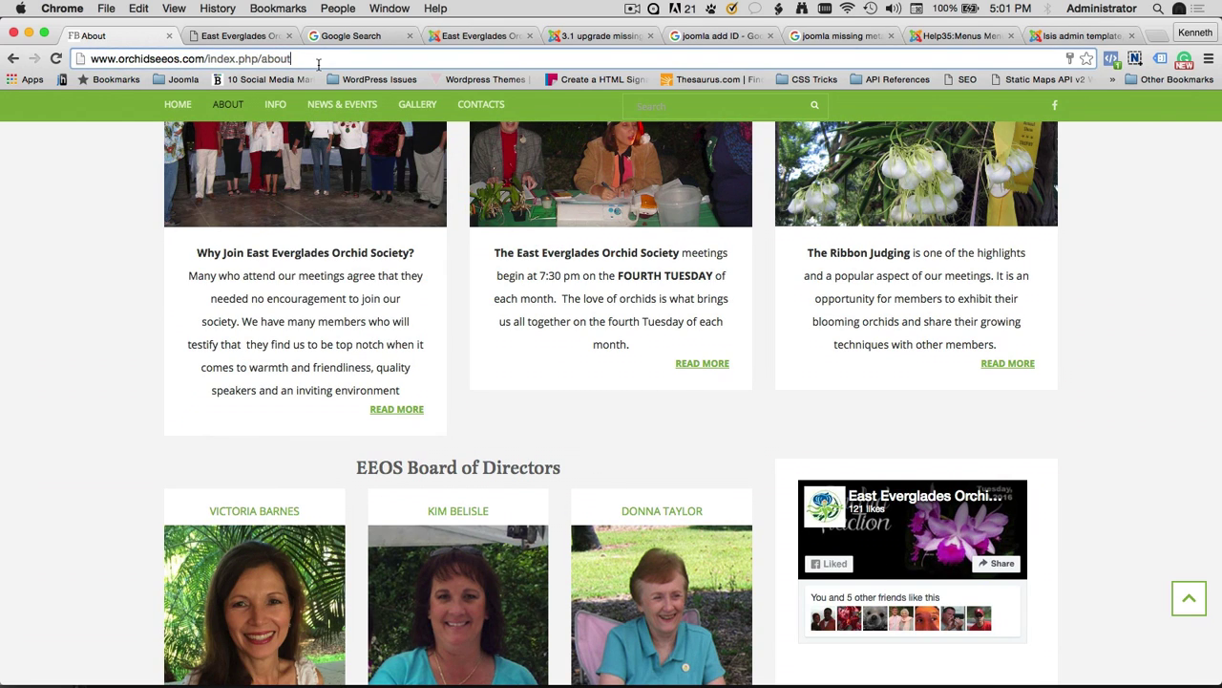
type("?tp=1")
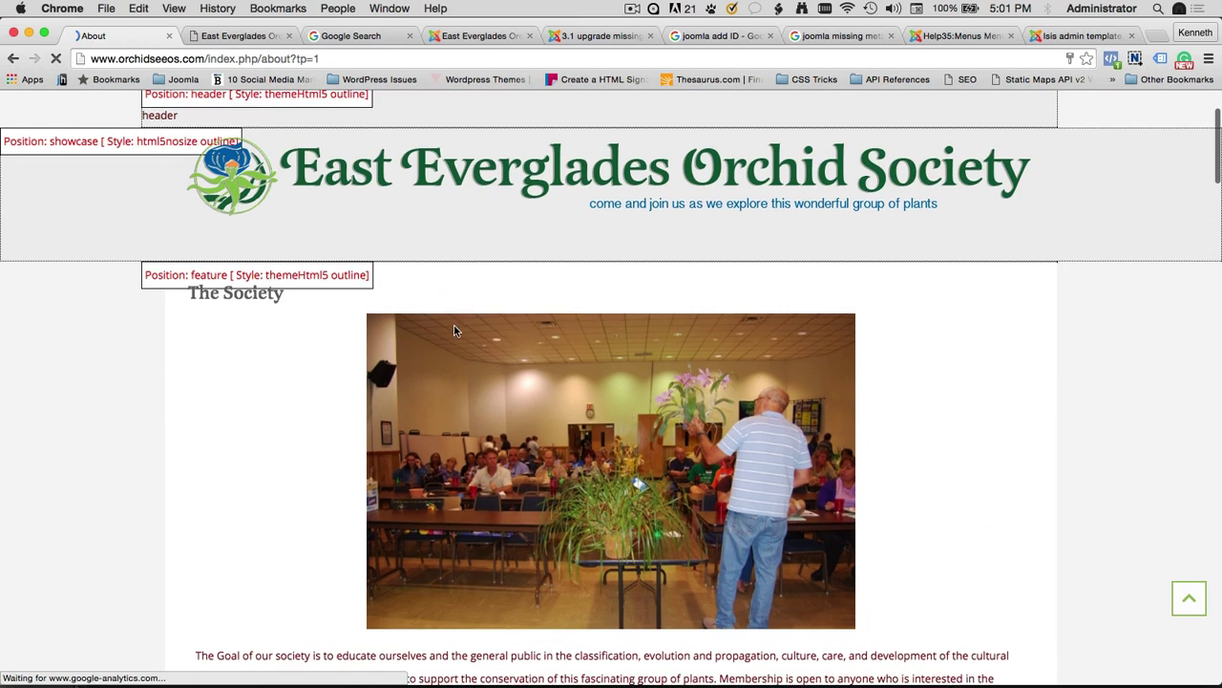
scroll(457, 322, "down", 10)
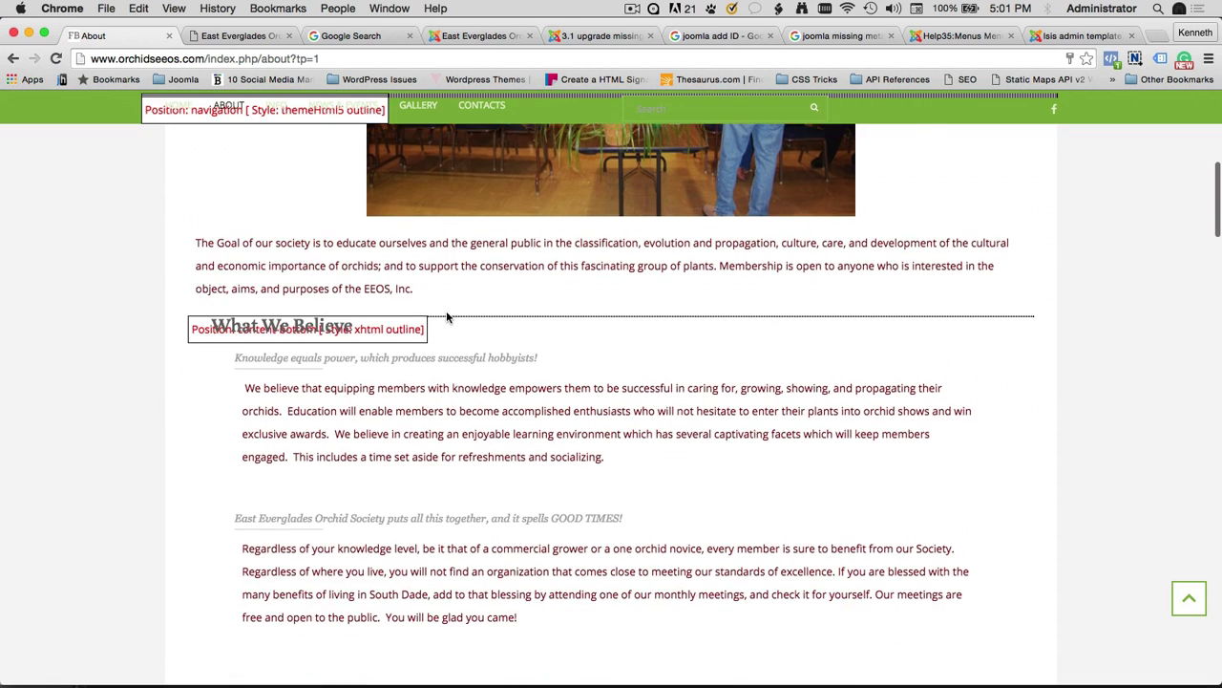
scroll(446, 315, "down", 13)
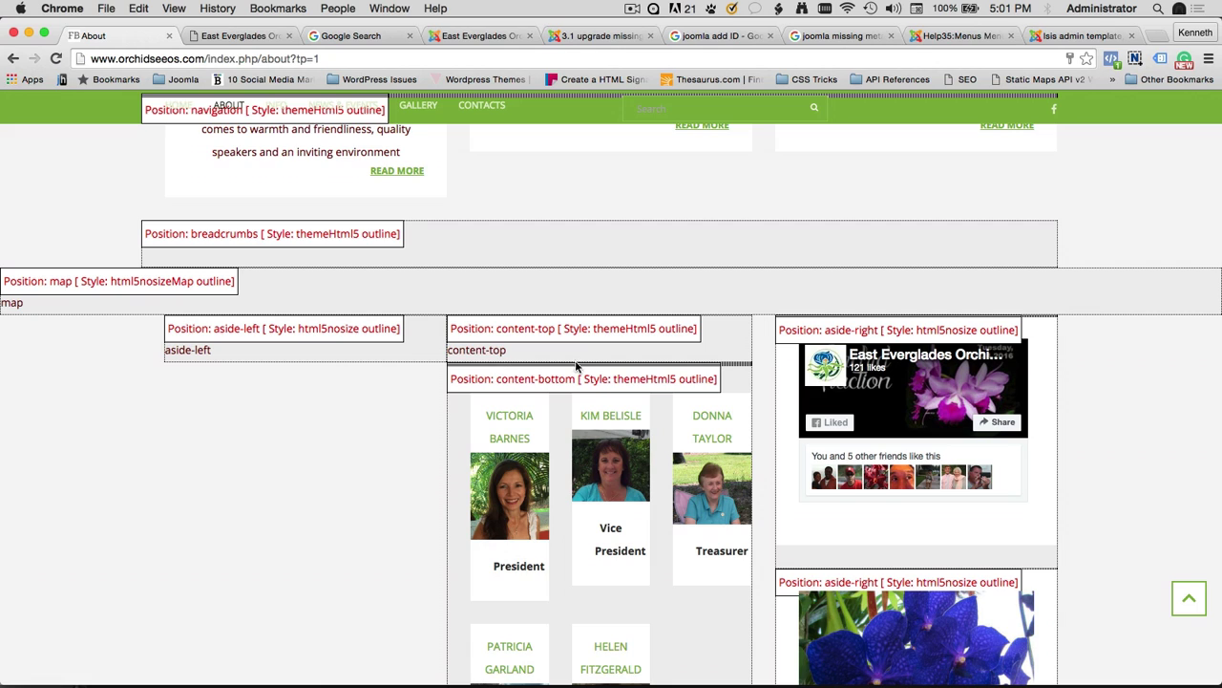
Remove "?tp=1" from the About page's address and load the normal page
left_click(292, 59)
left_click(291, 58)
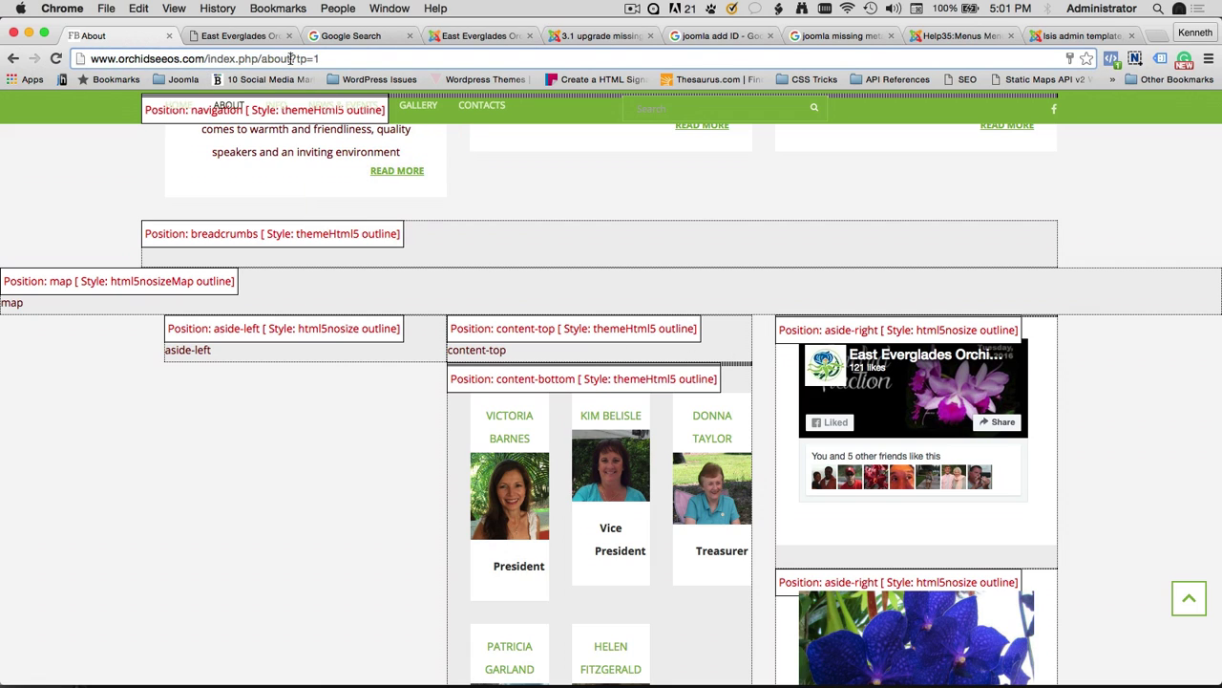
left_click_drag(291, 58, 318, 59)
key("BackSpace")
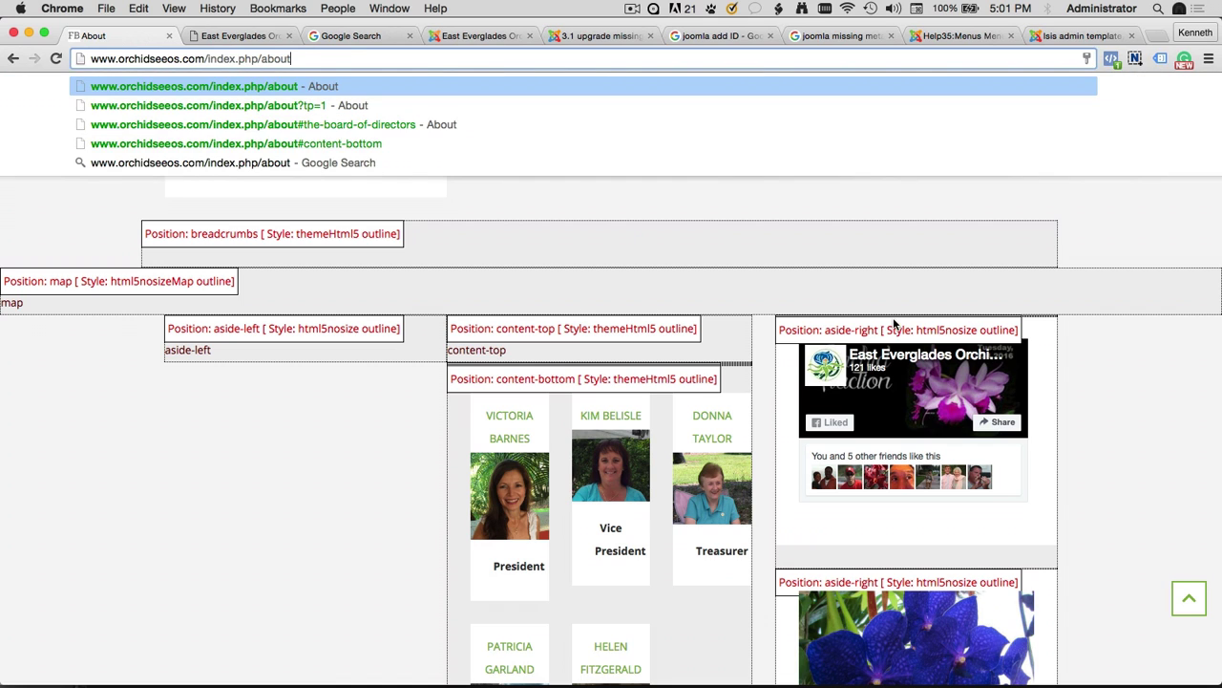
key("Return")
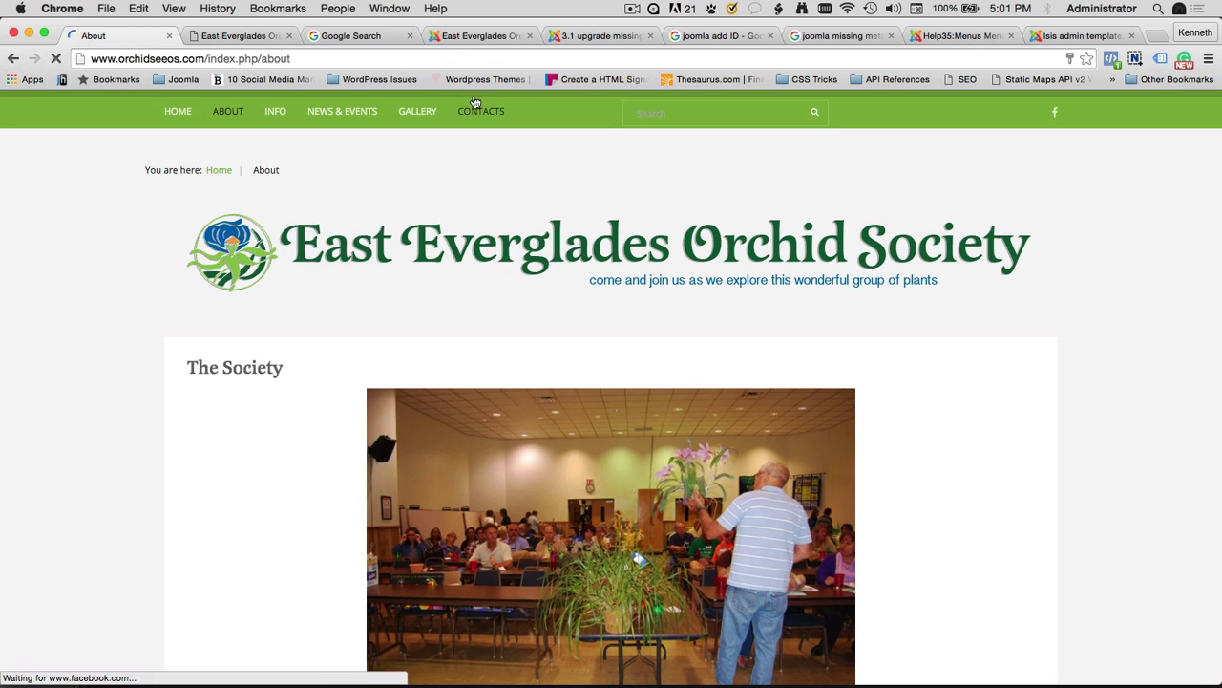
Retitle the module "EEOS Board of Director - Header" and set its Module Assignment to "Only on the pages selected"
left_click(457, 38)
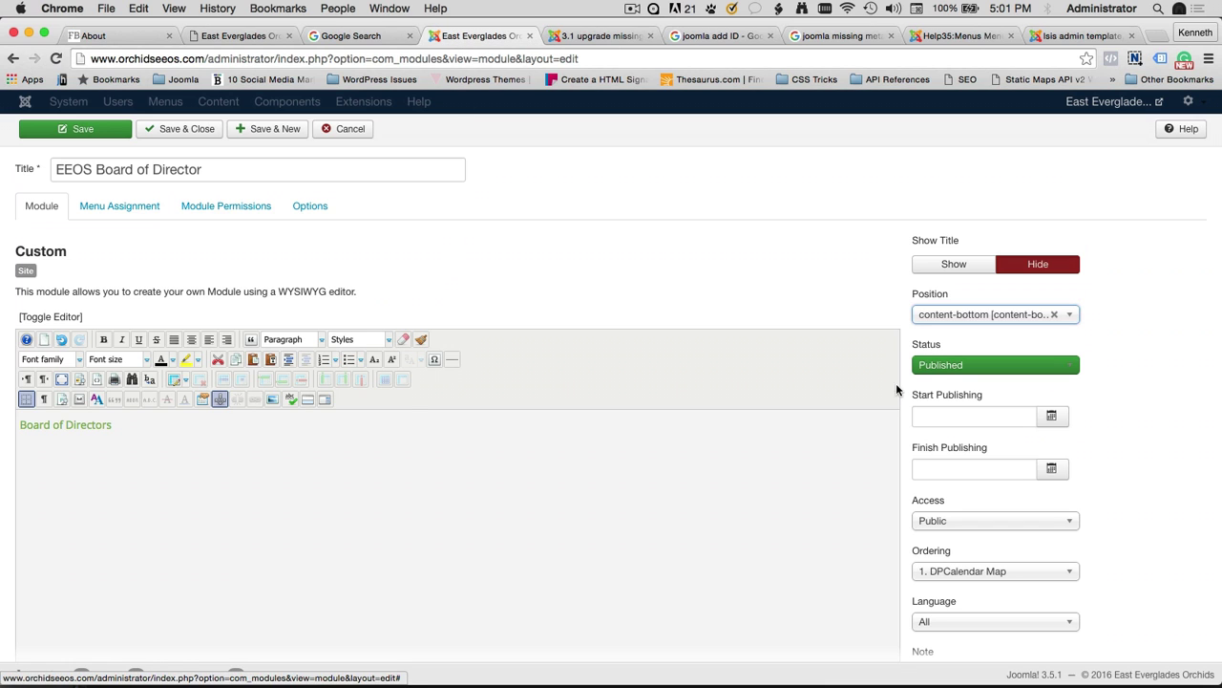
left_click(251, 168)
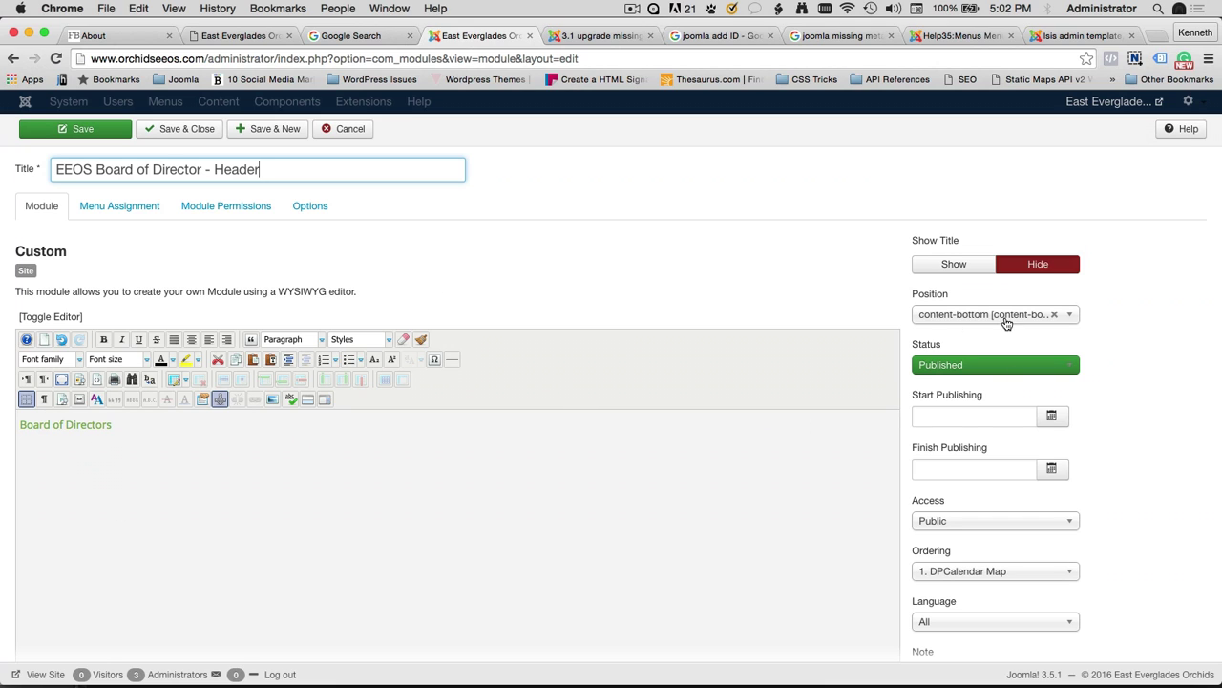
left_click(129, 222)
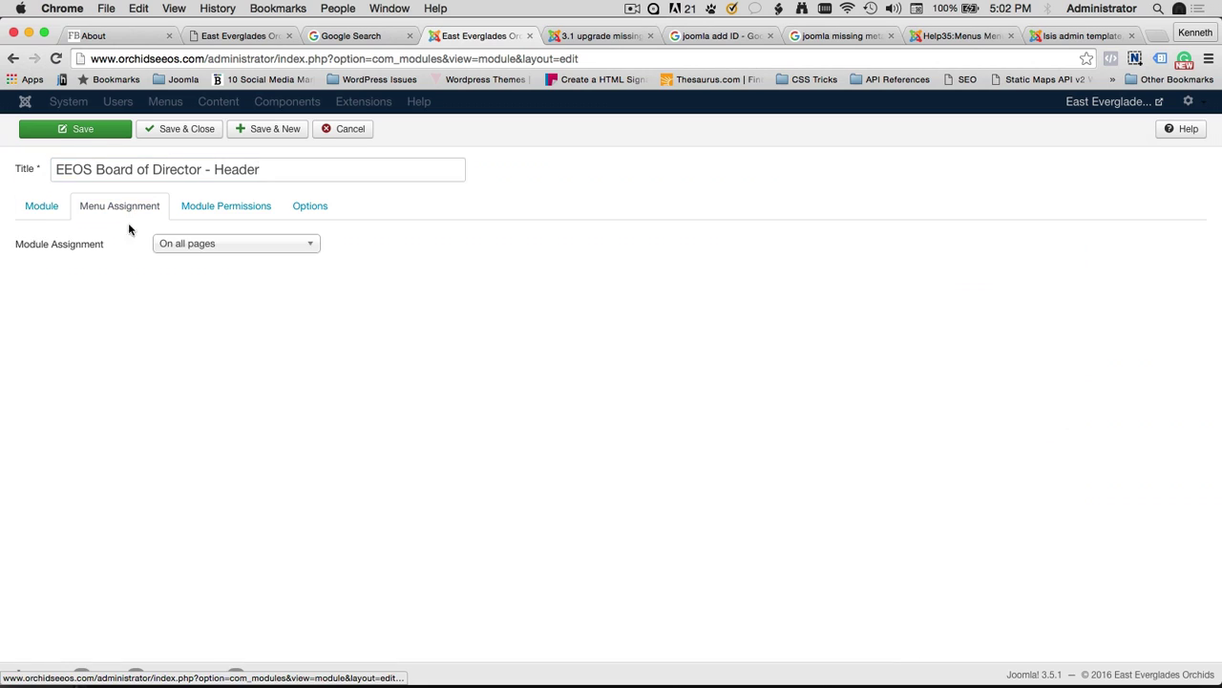
left_click(212, 260)
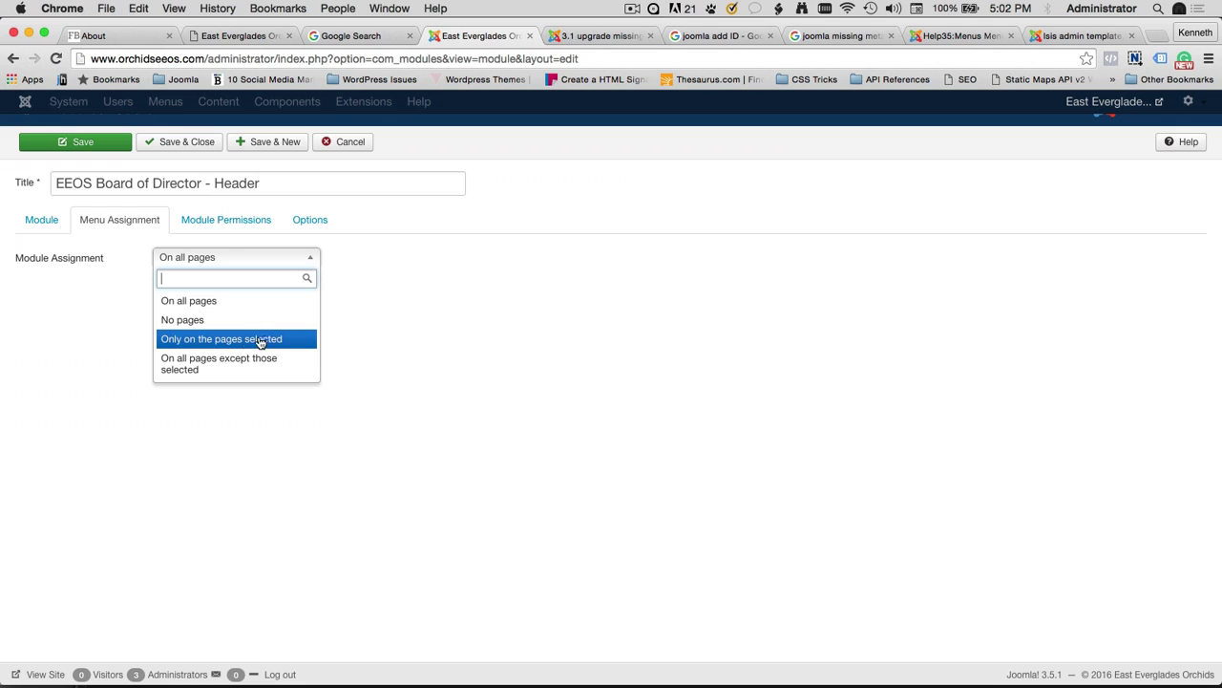
left_click(302, 341)
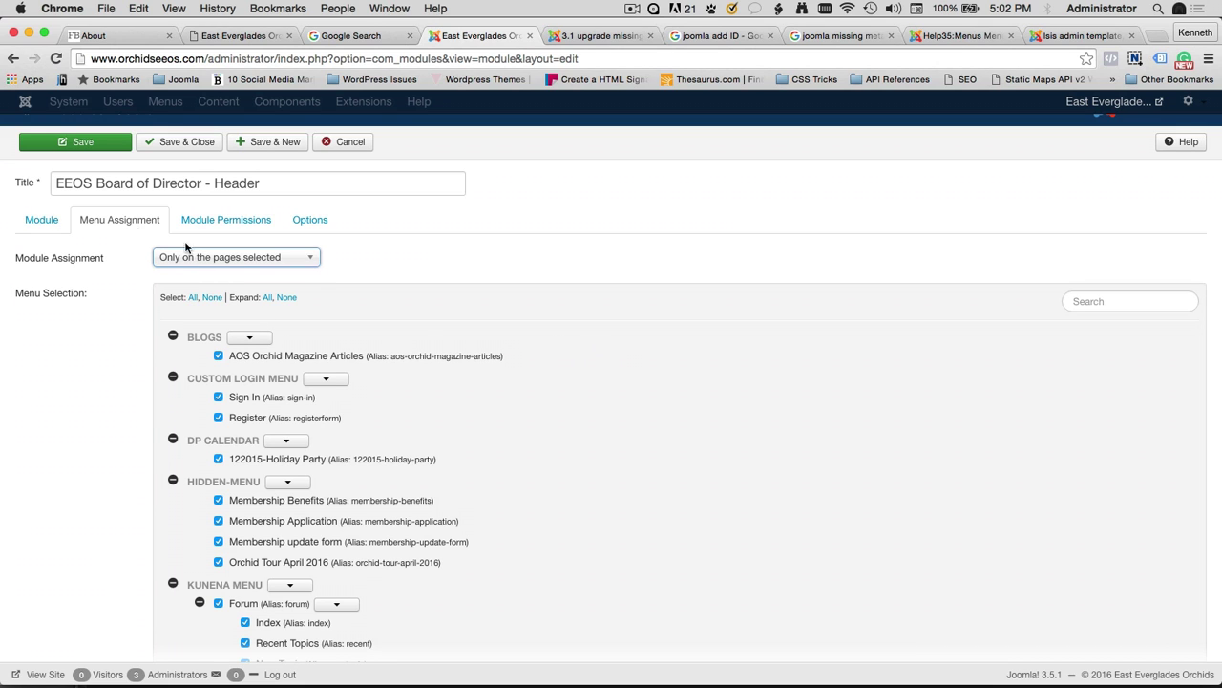
Clear all menu selections, assign the module only to the About item of the Main Menu, and save the module
left_click(211, 298)
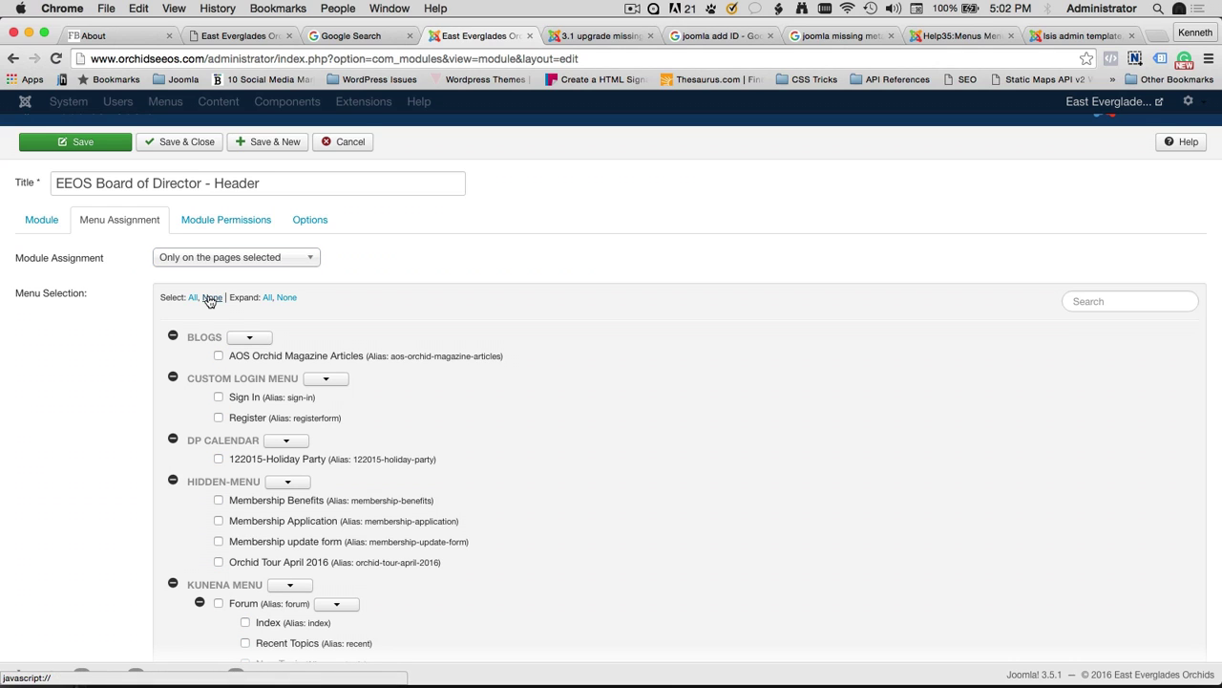
scroll(566, 385, "down", 5)
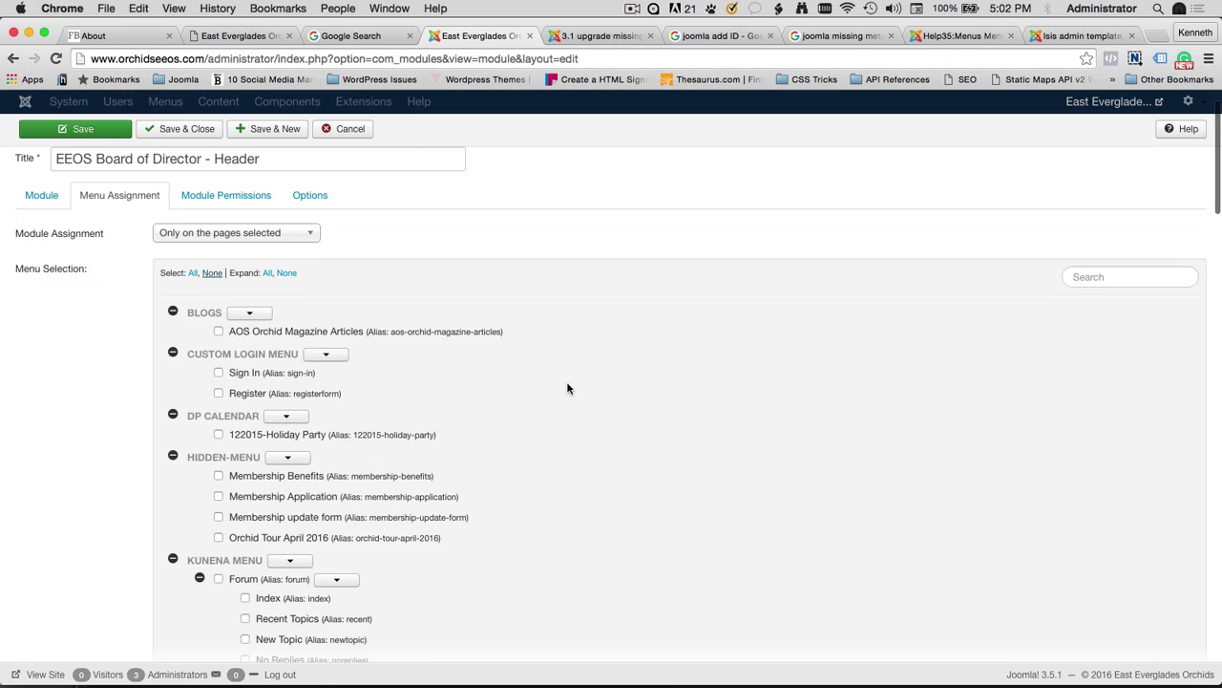
scroll(559, 392, "down", 5)
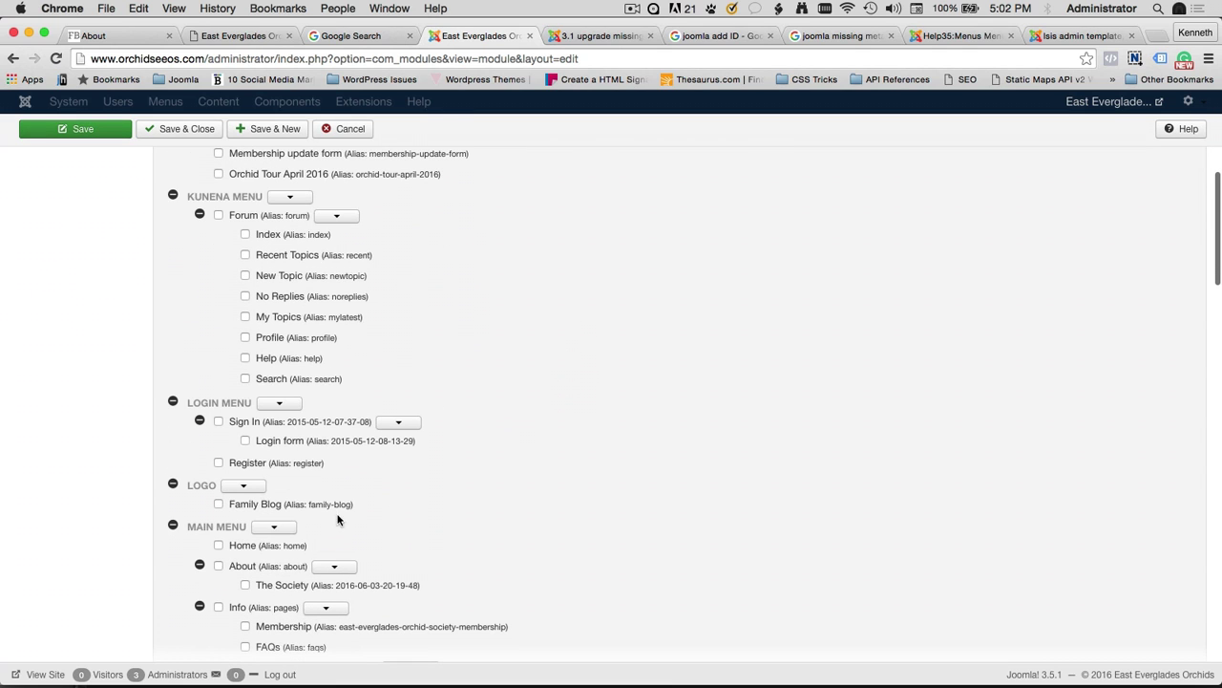
left_click(217, 565)
scroll(431, 472, "up", 10)
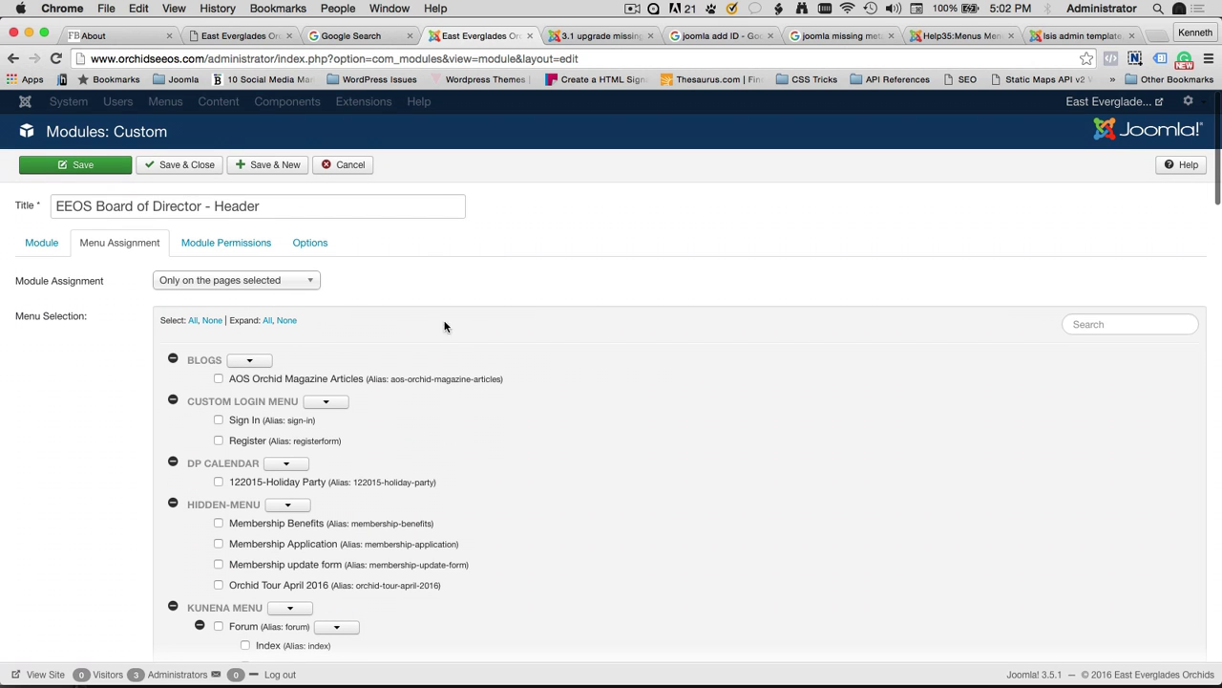
scroll(463, 349, "down", 5)
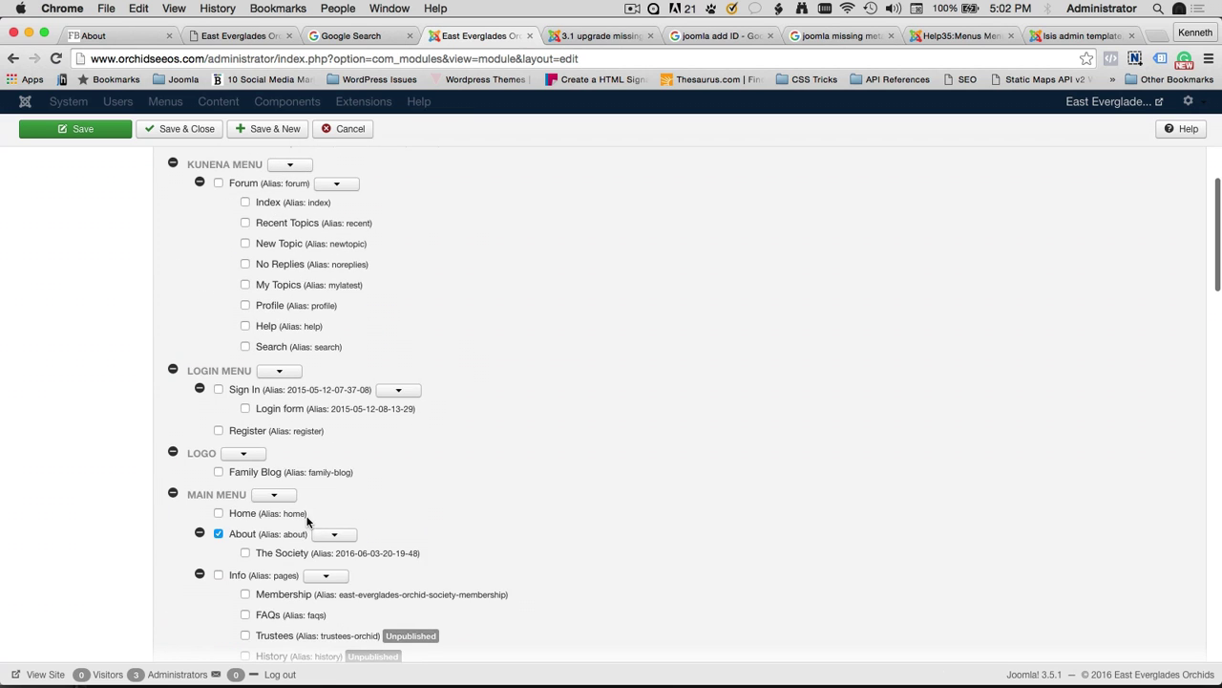
scroll(307, 520, "up", 5)
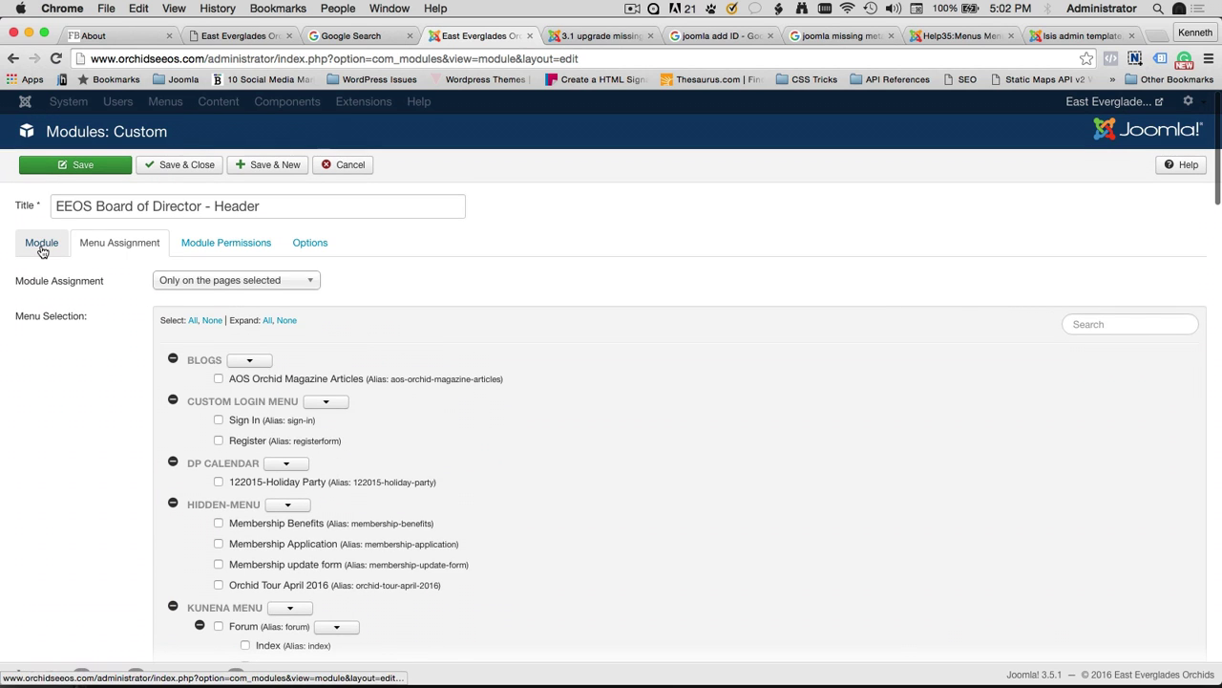
left_click(42, 245)
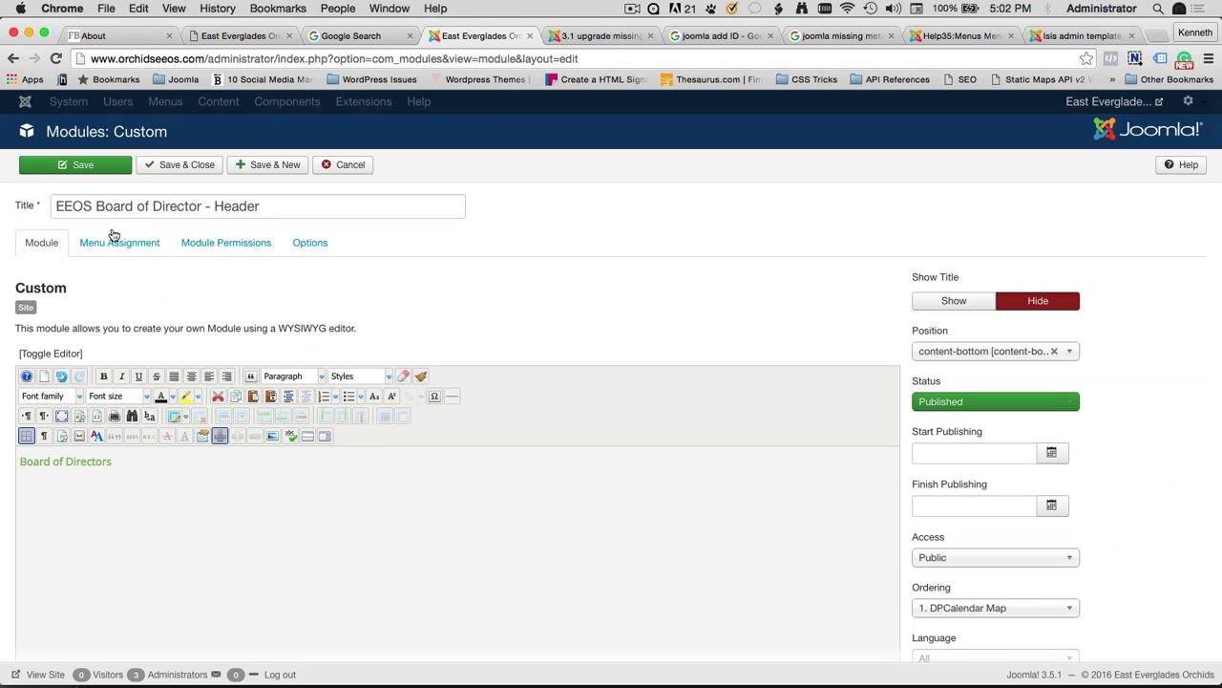
left_click(102, 167)
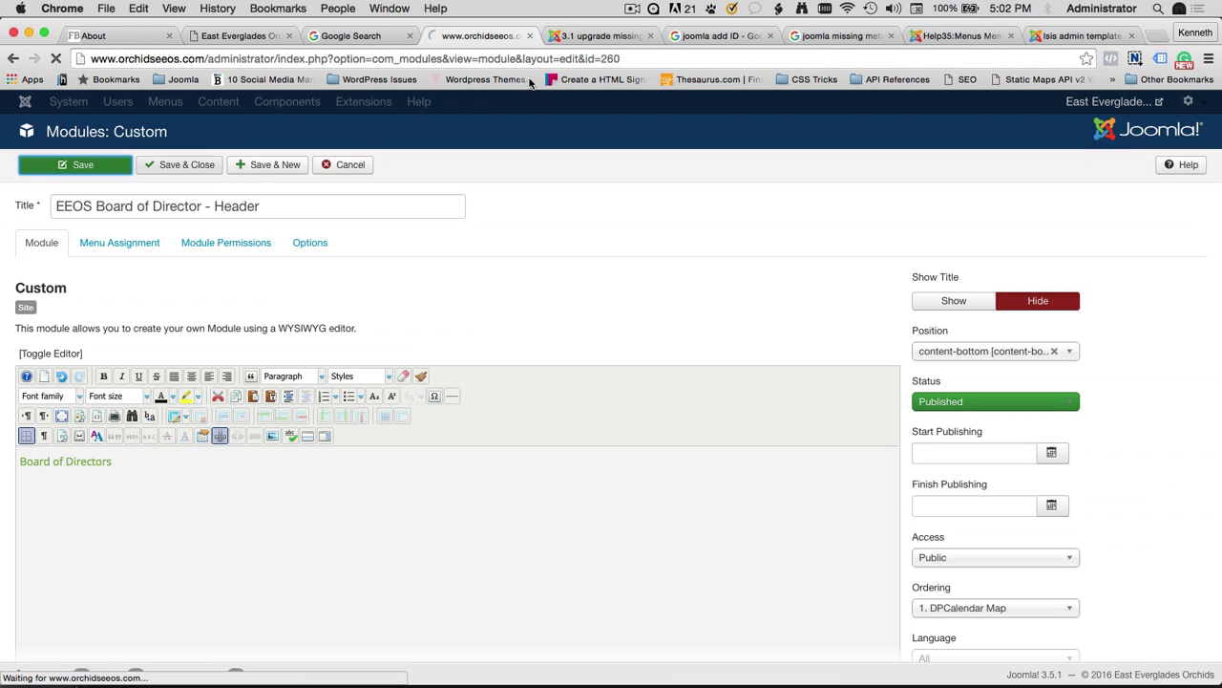
Reload the live About page and check how the new module appears above the EEOS Board of Directors section
left_click(138, 38)
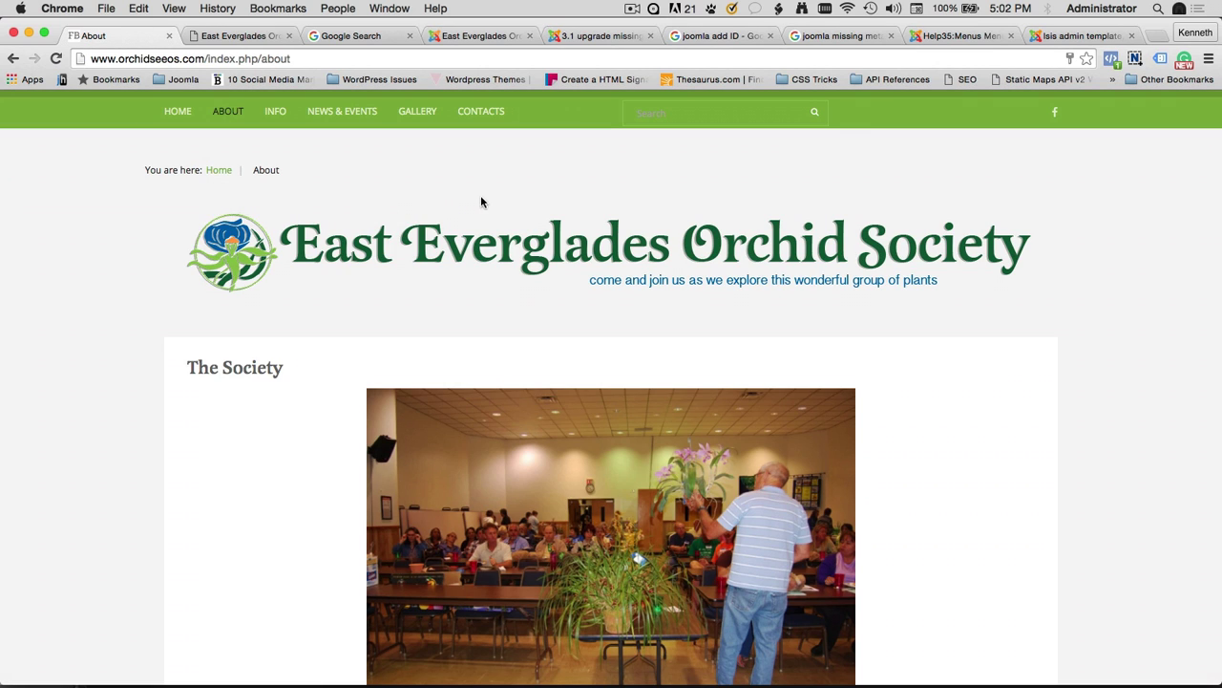
key("super+r")
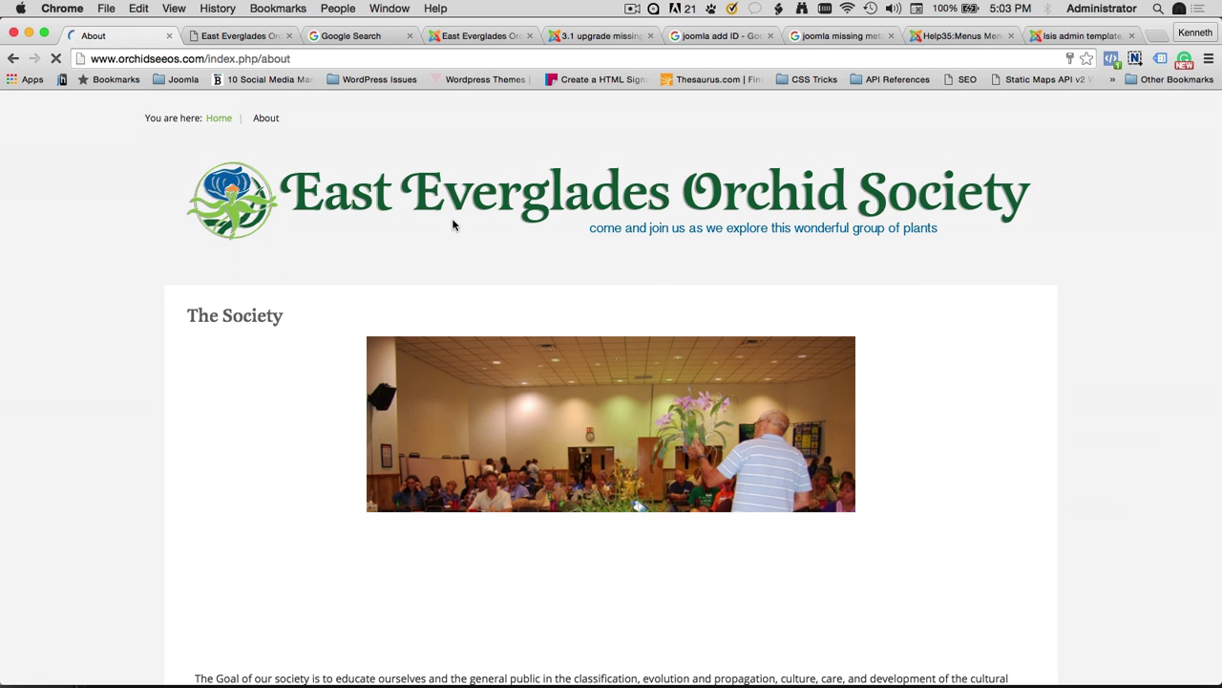
scroll(455, 229, "down", 10)
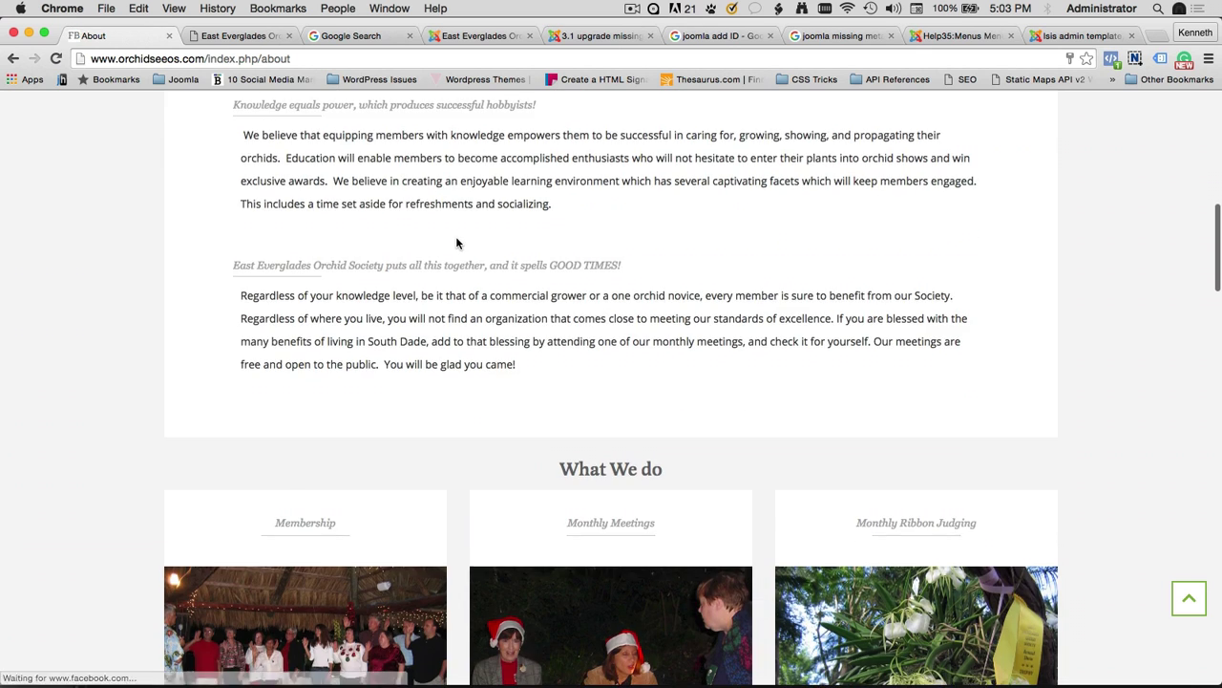
scroll(457, 239, "down", 10)
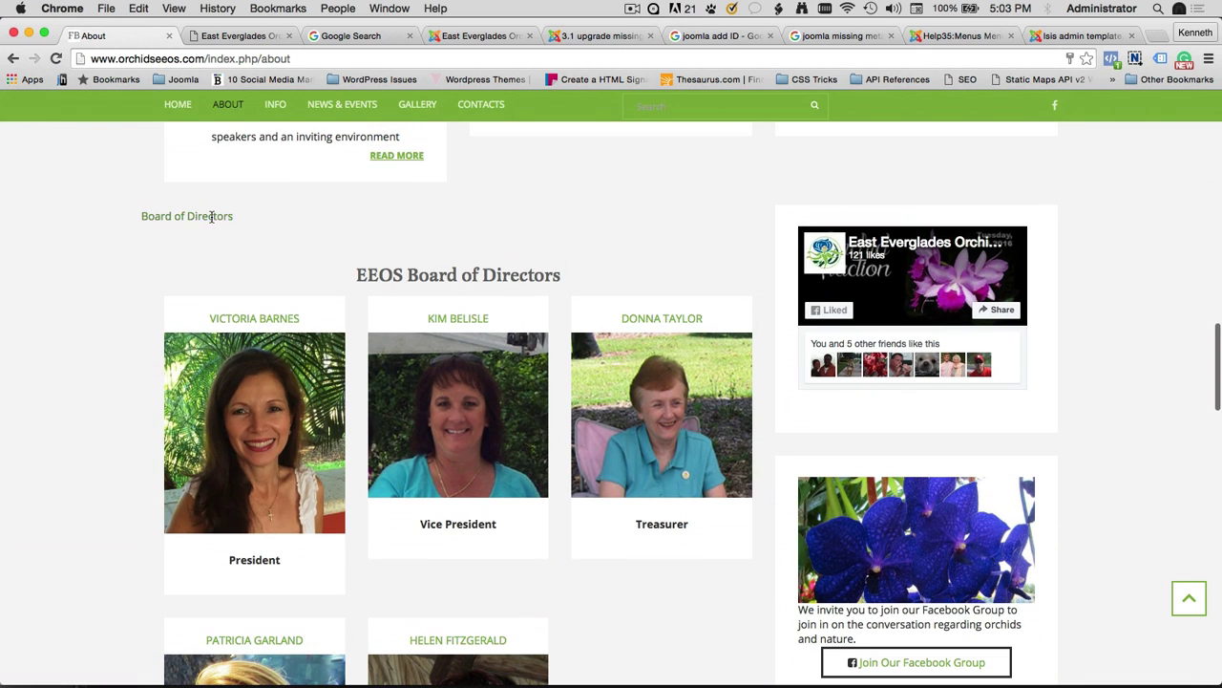
scroll(265, 240, "up", 3)
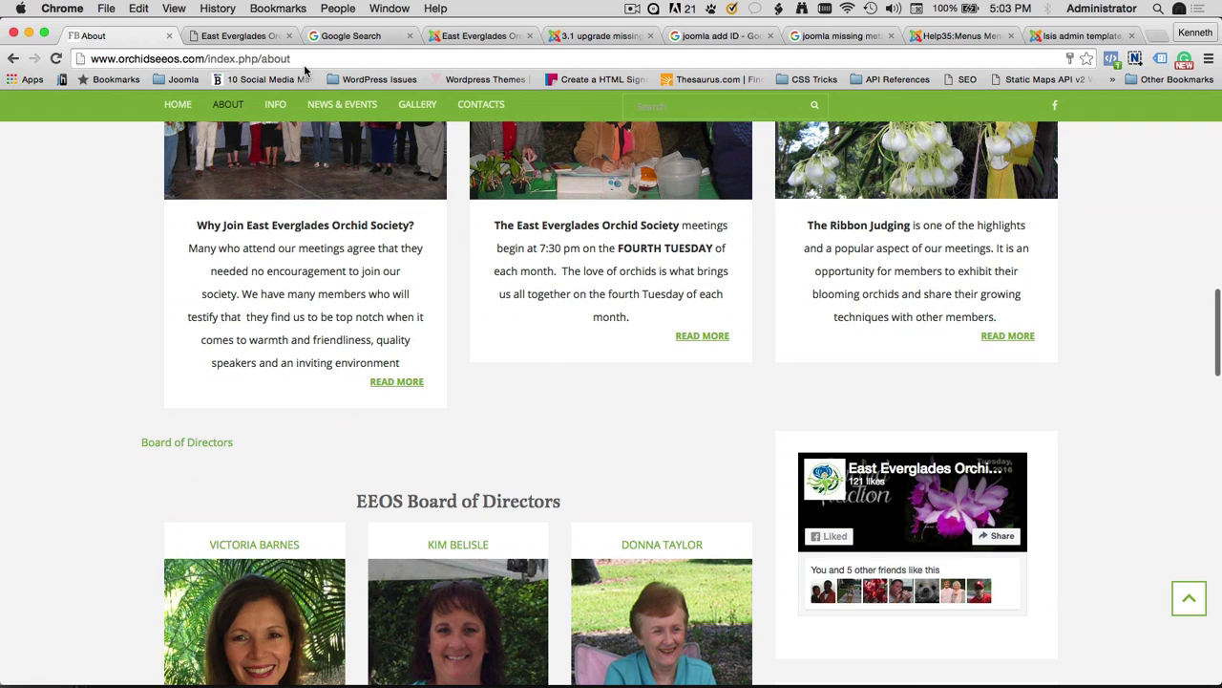
Append "#board-of-directors" to the About page's address and load it to test the jump to the anchor
left_click(308, 60)
left_click(306, 58)
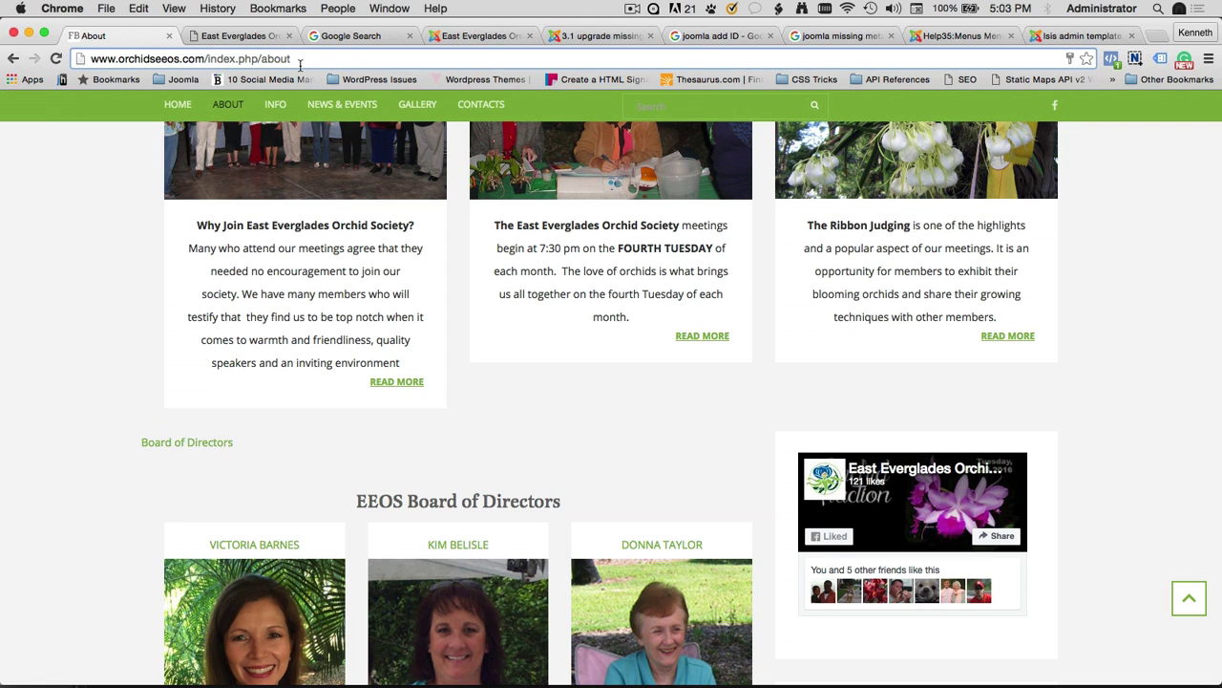
type("#")
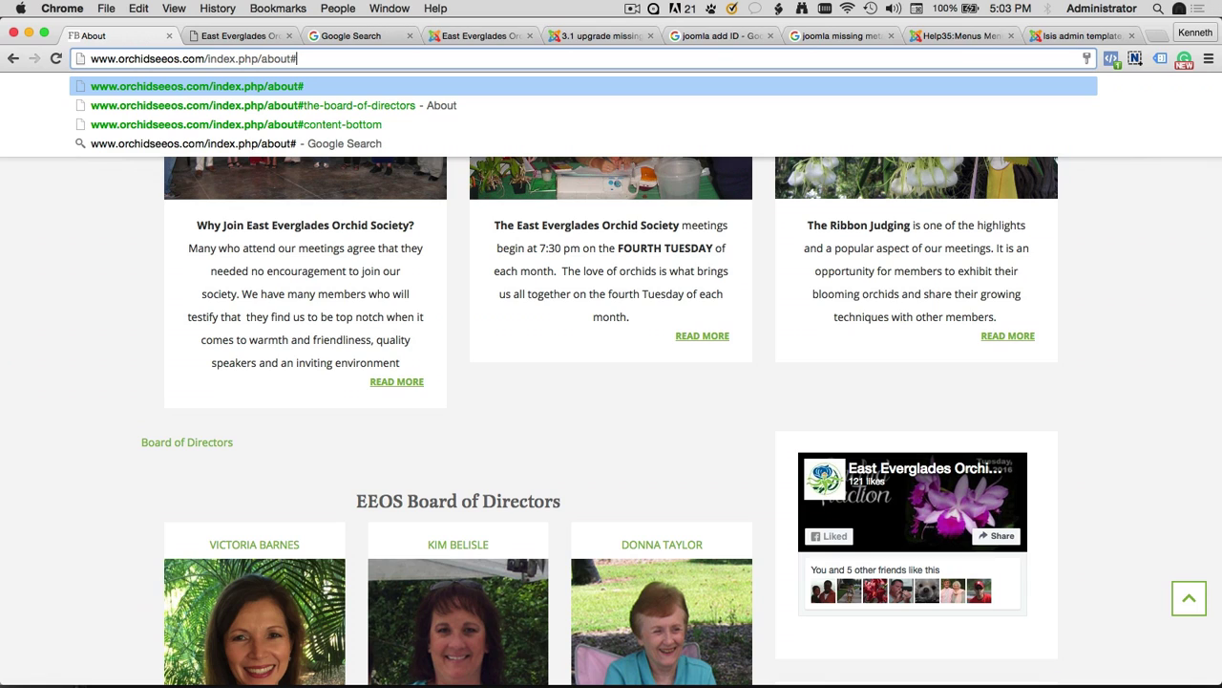
type("b")
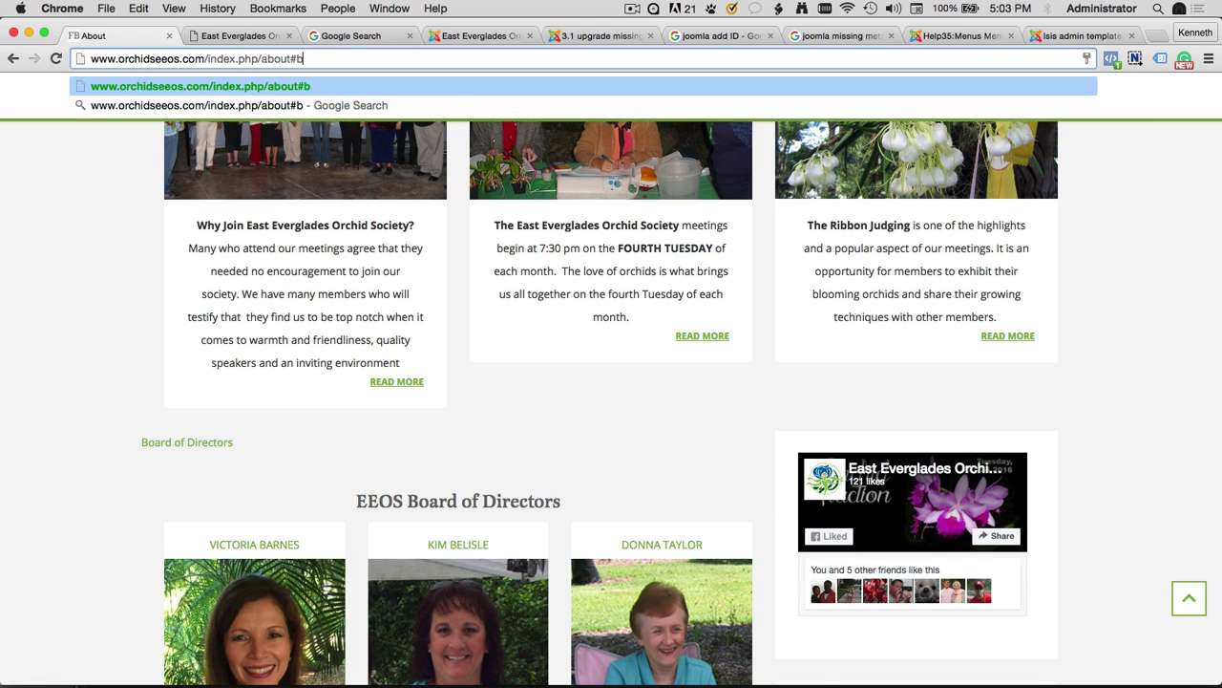
type("oard-o")
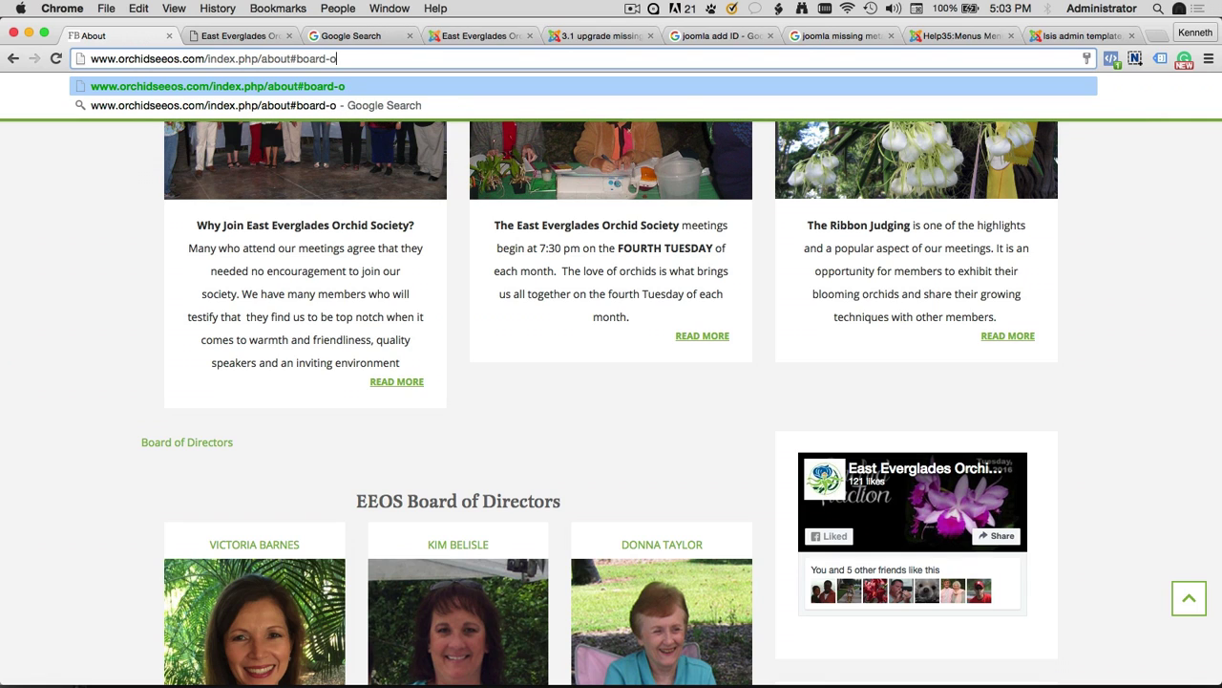
type("f-di")
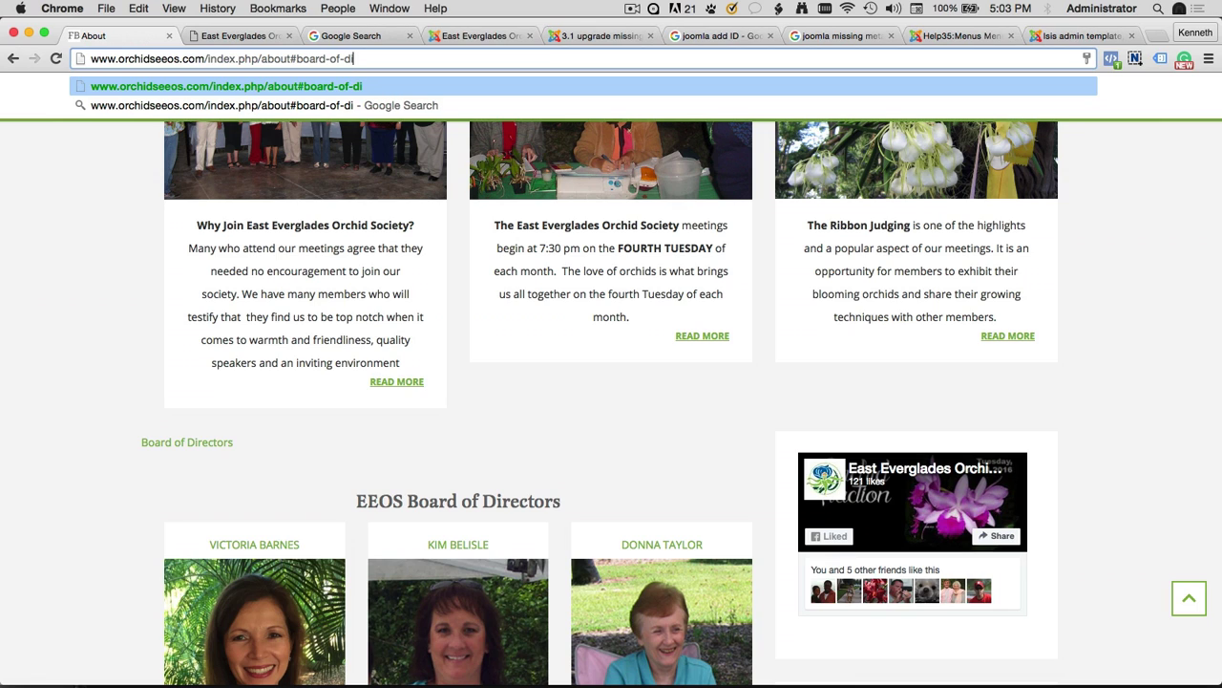
type("rectors")
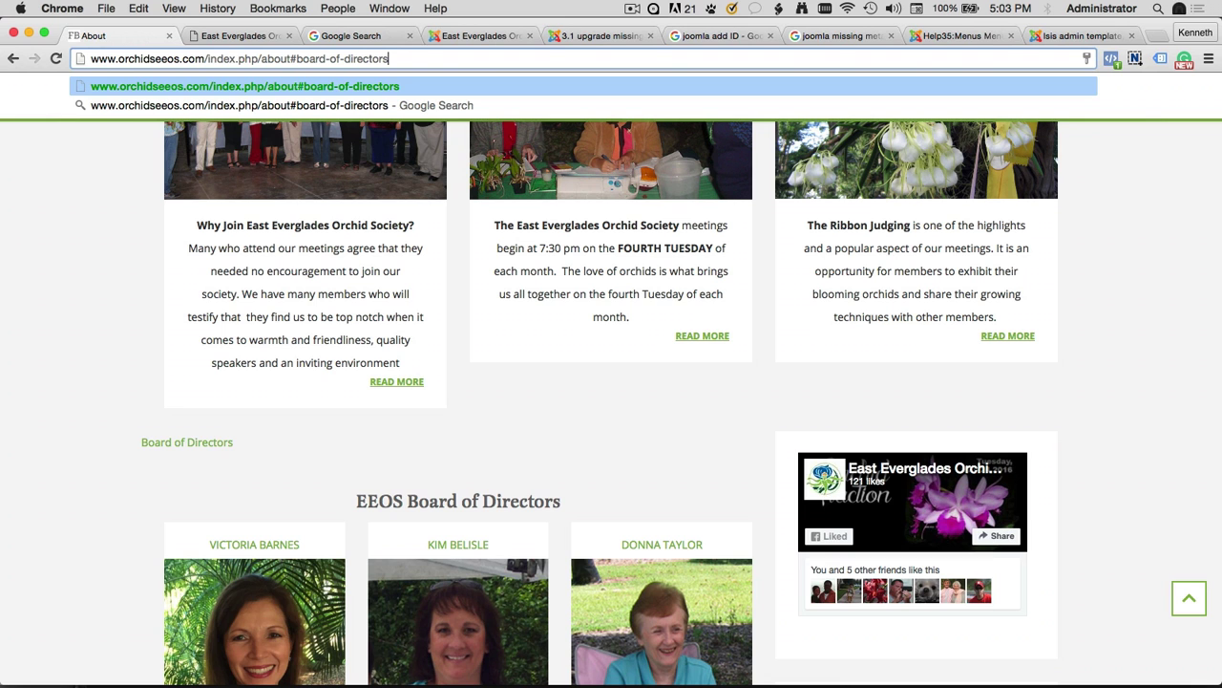
key("Return")
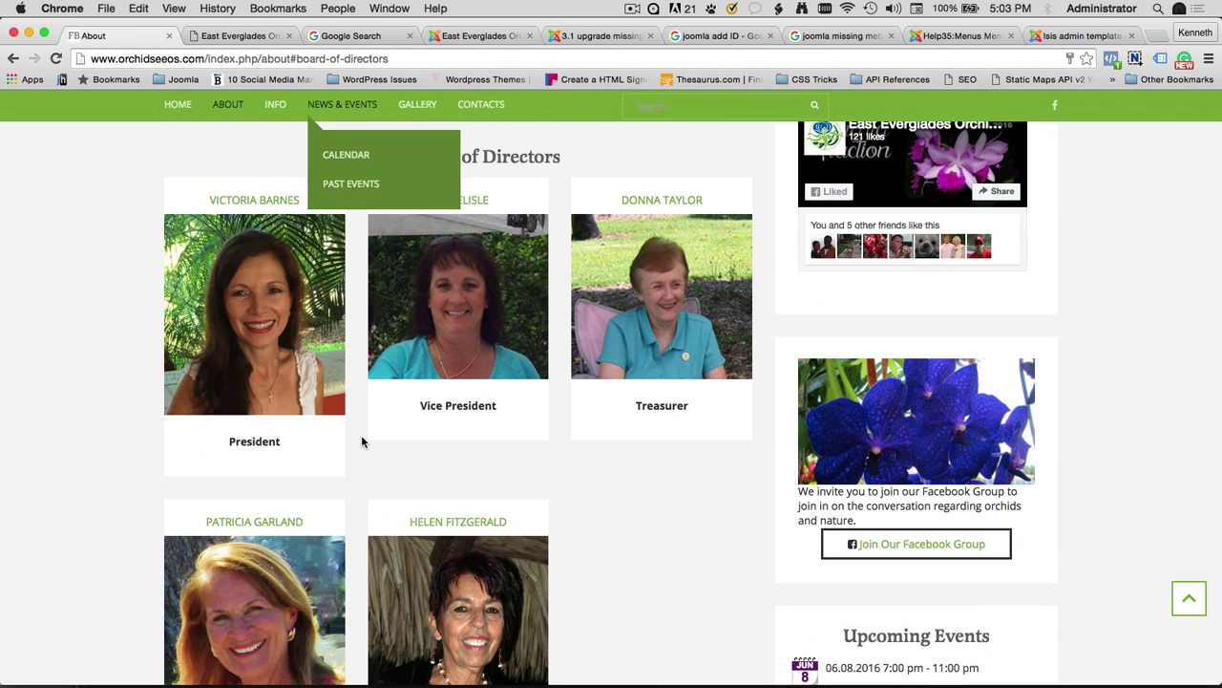
Load the #board-of-directors address again from higher up the About page to retest the jump
scroll(361, 411, "up", 4)
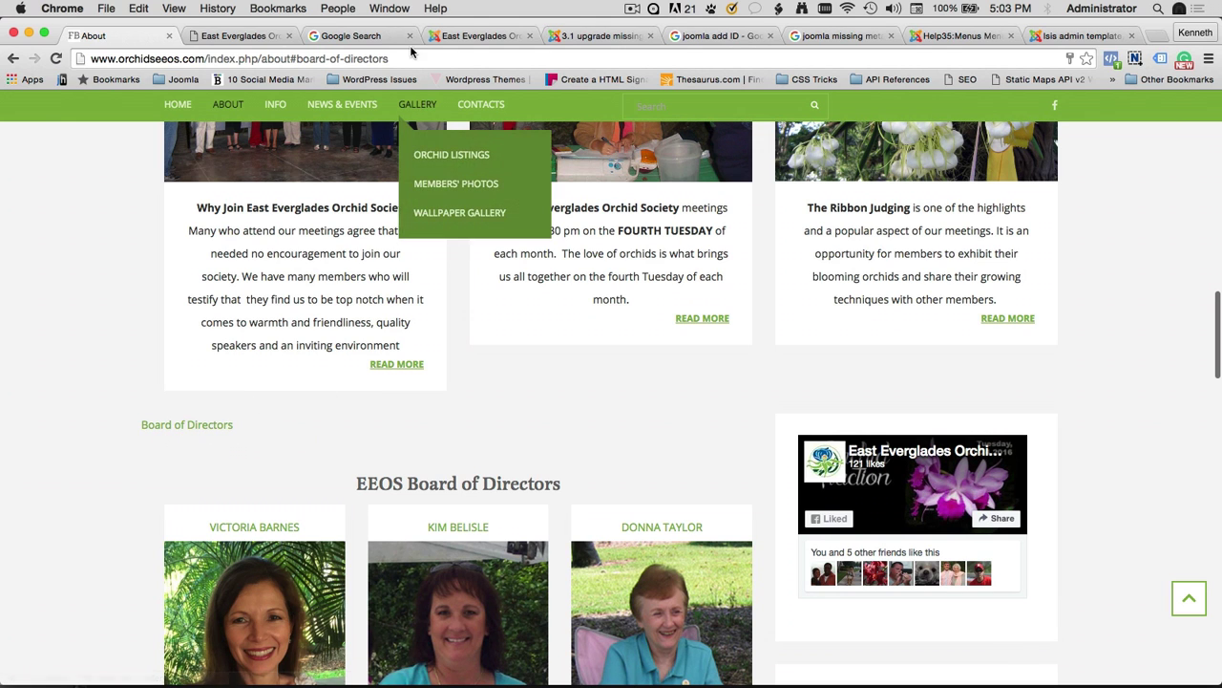
scroll(411, 124, "up", 8)
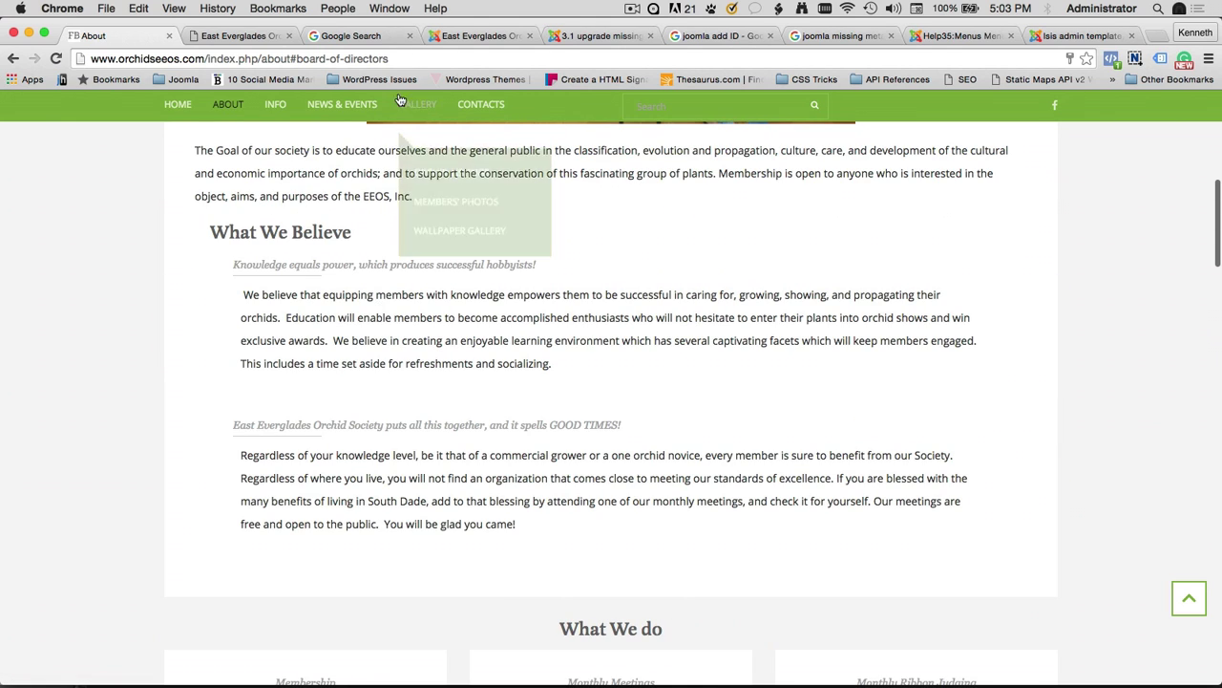
left_click(404, 60)
key("Return")
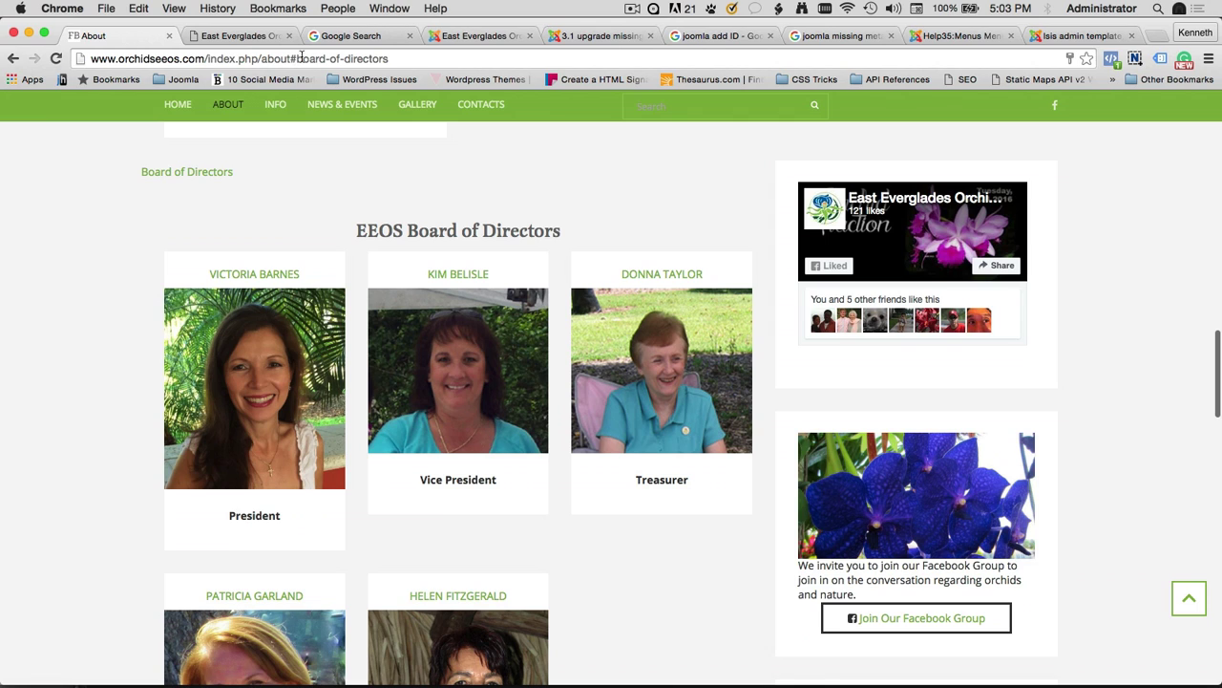
Copy the full anchored About page address, and save and close the EEOS Board of Director - Header module
left_click(394, 60)
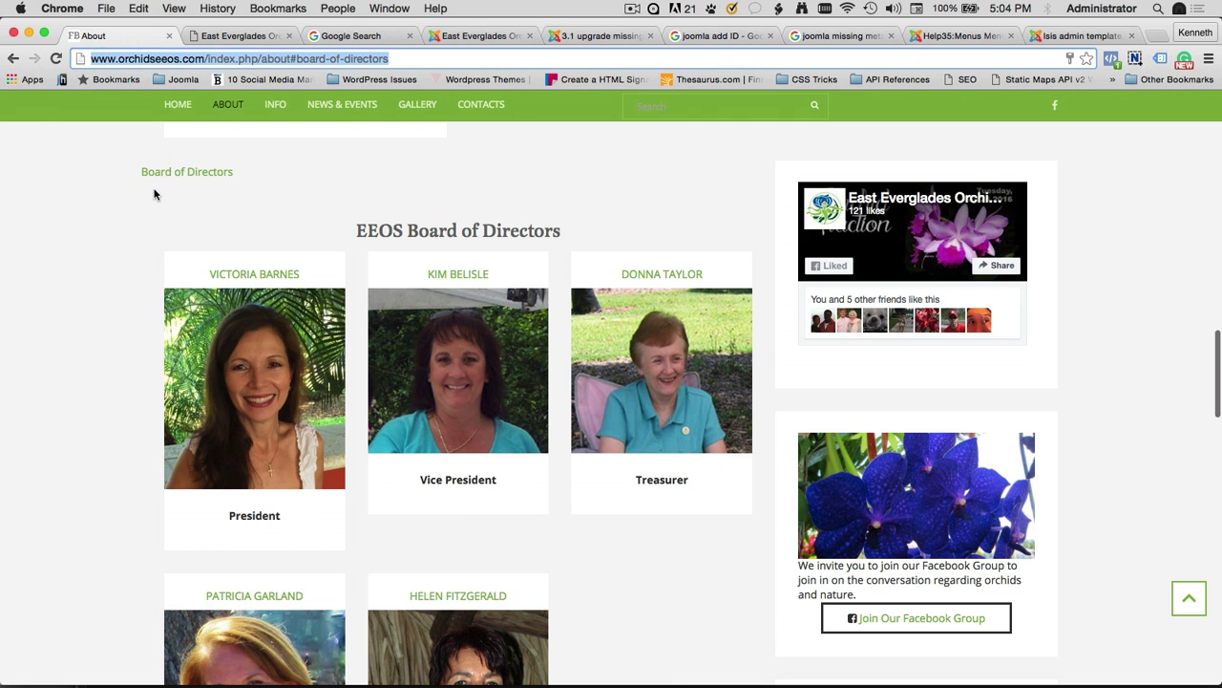
scroll(454, 149, "up", 5)
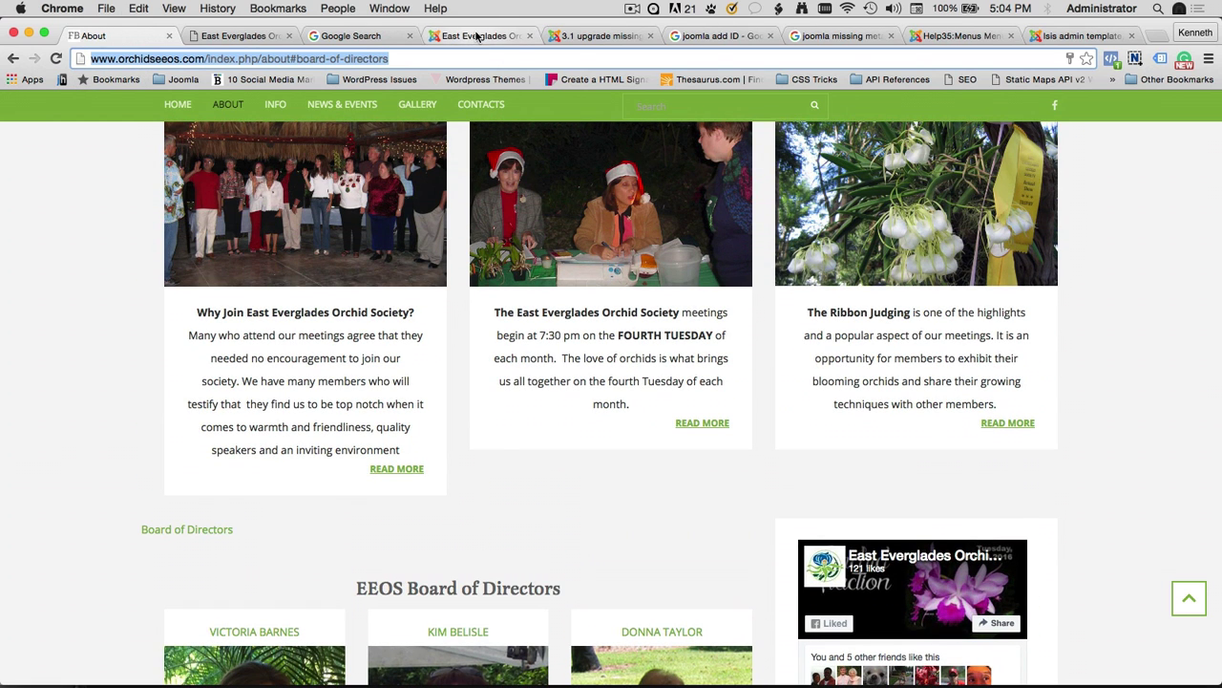
left_click(478, 37)
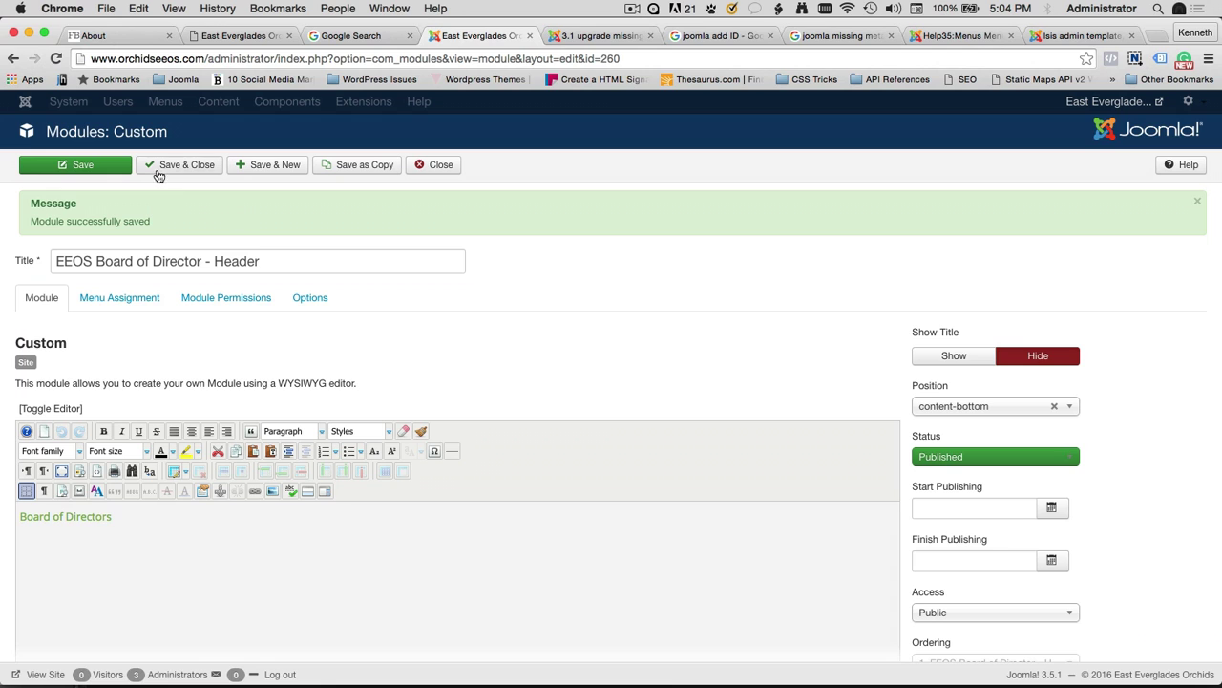
left_click(191, 166)
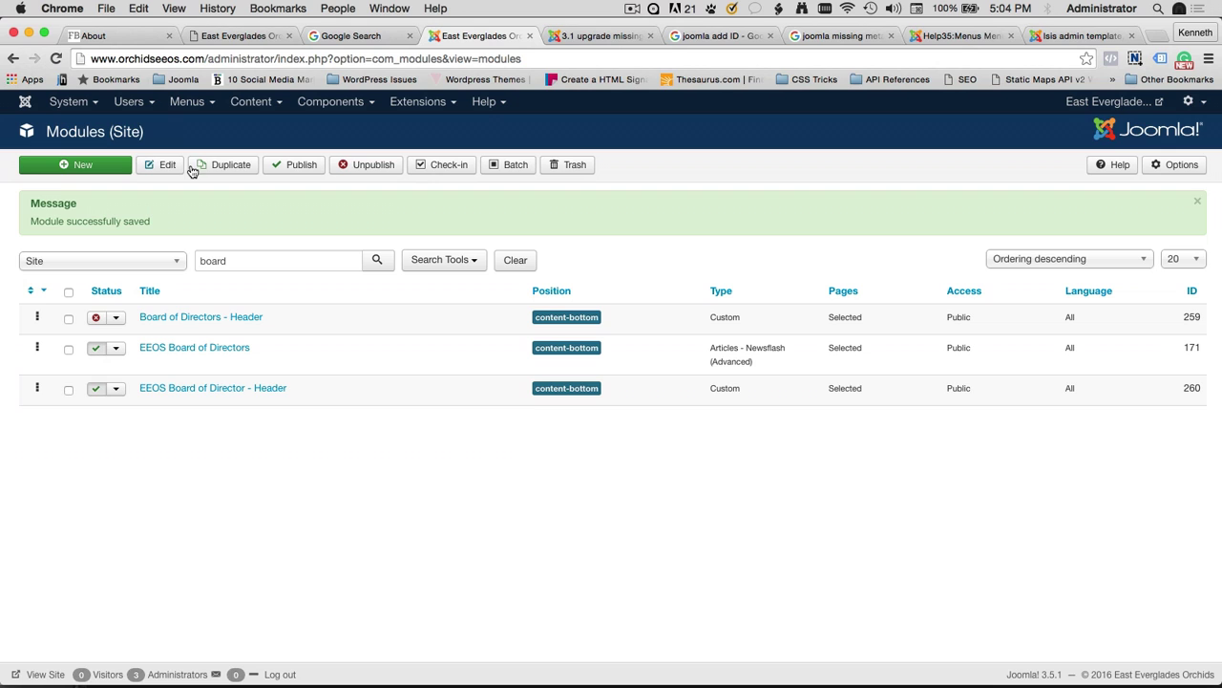
Start a new item in the Main Menu and title it "Board of Directors"
left_click(191, 102)
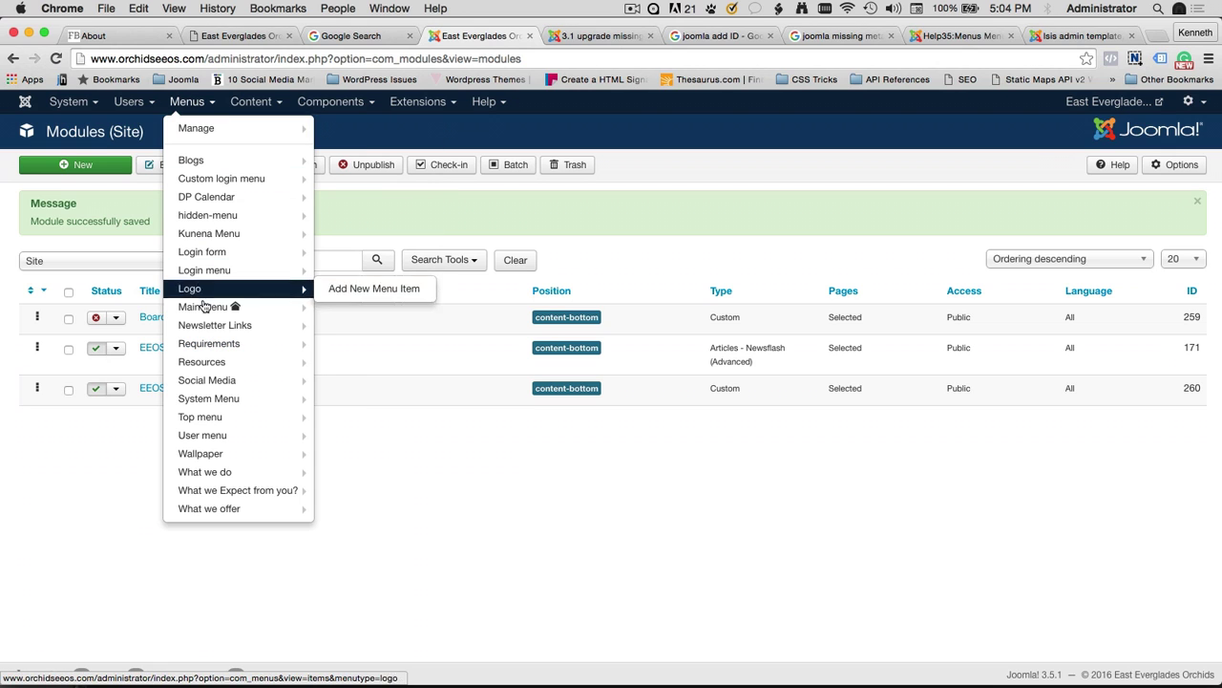
left_click(201, 307)
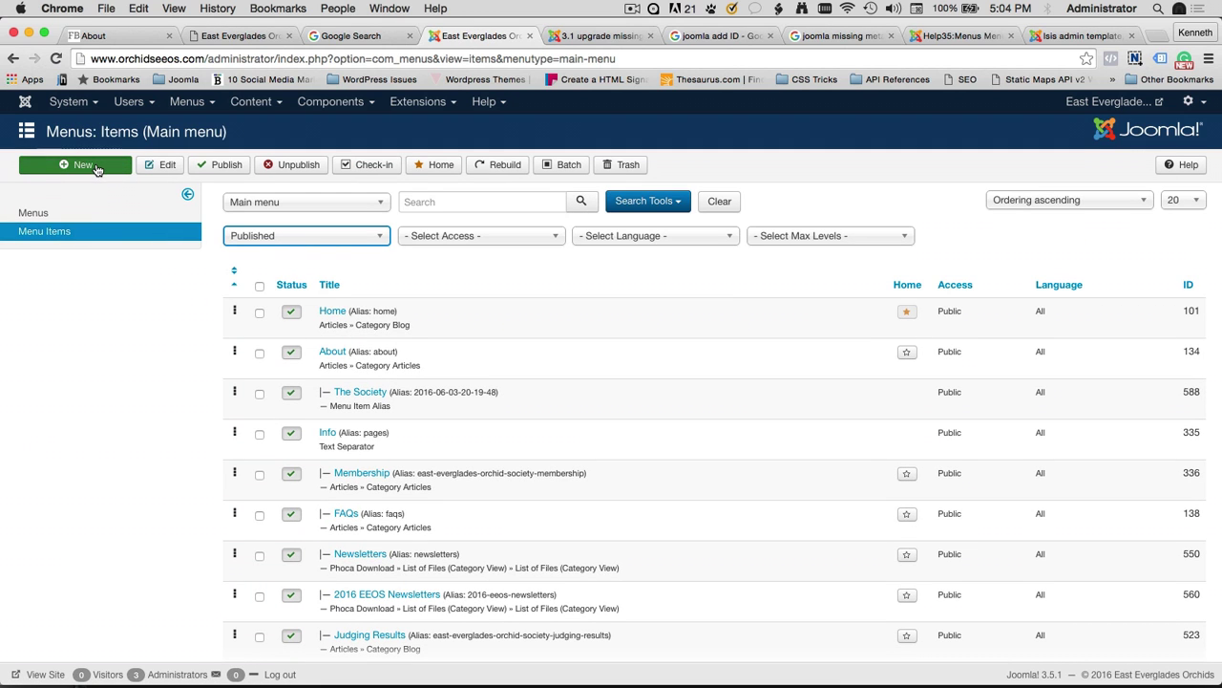
left_click(99, 170)
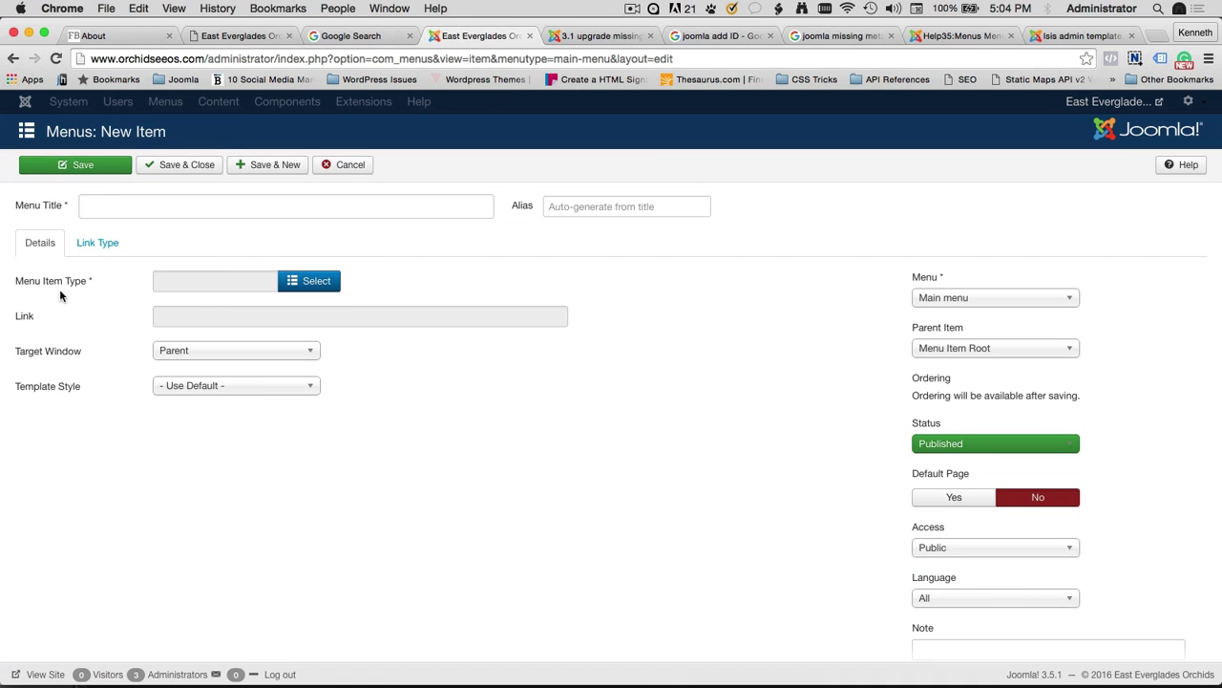
left_click(161, 203)
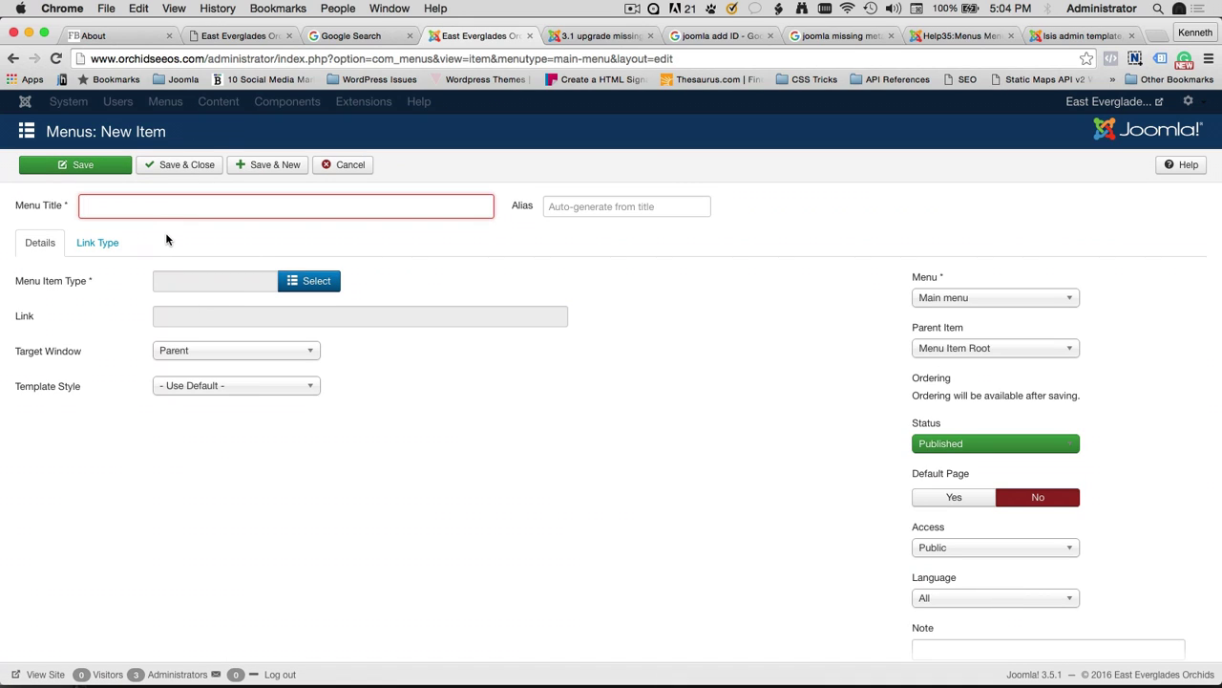
type("Board")
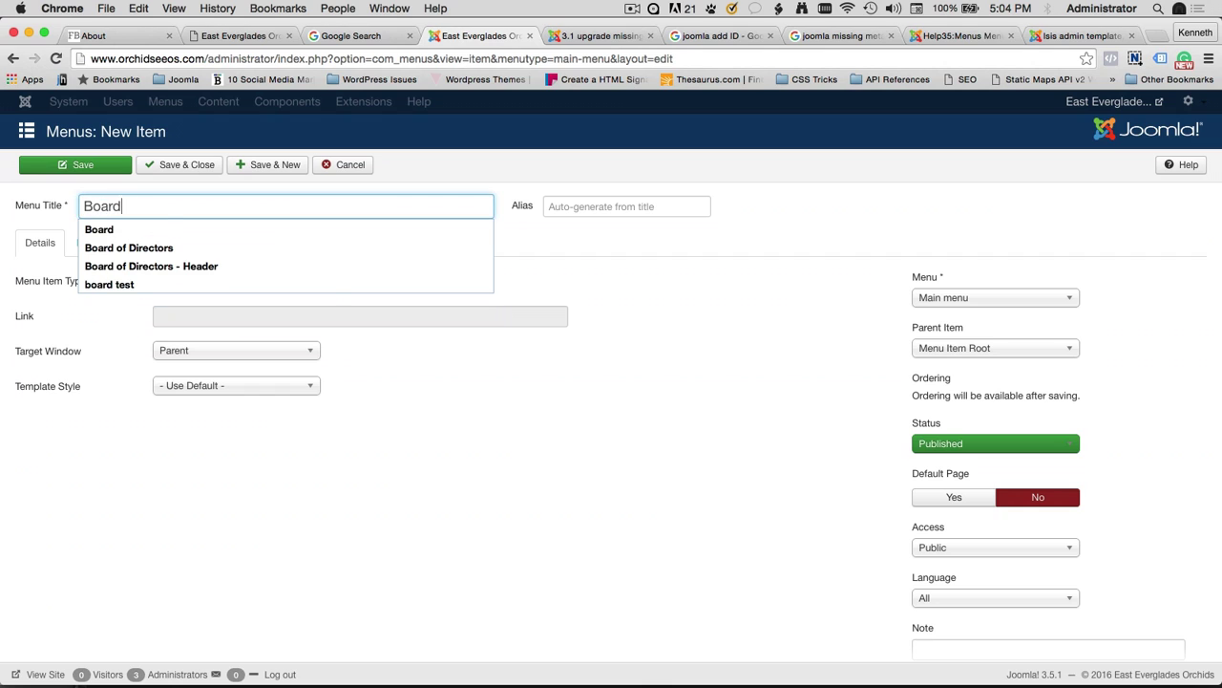
type(" of Dire")
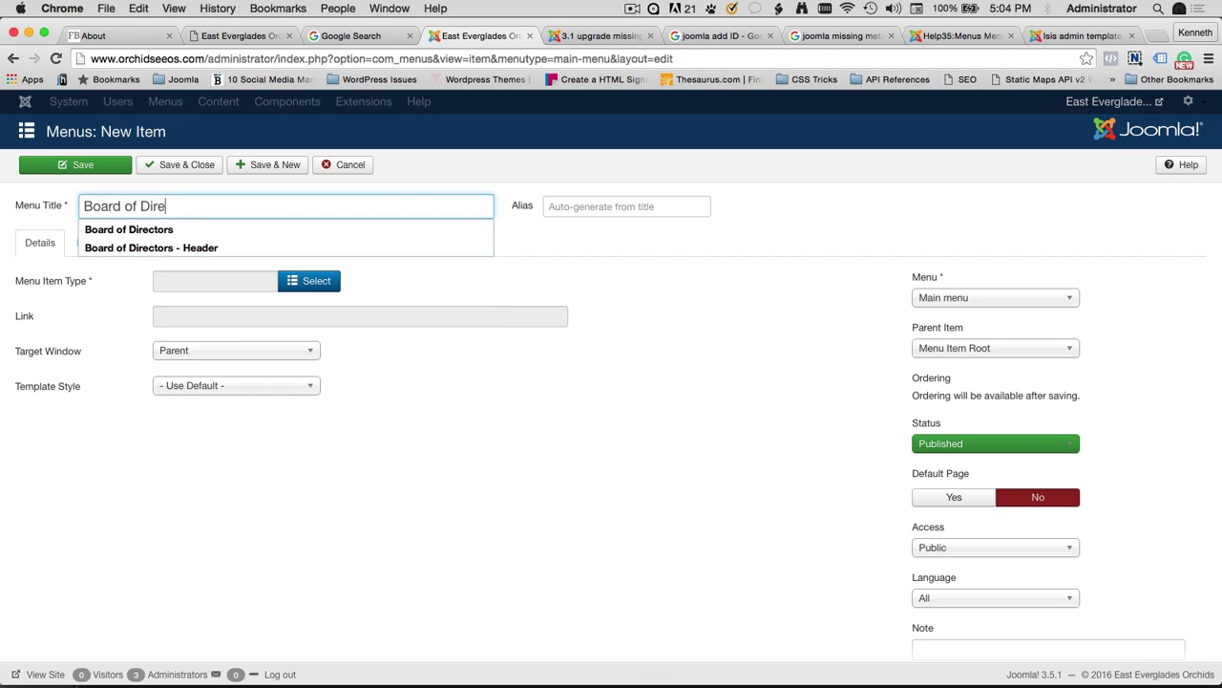
type("ctors")
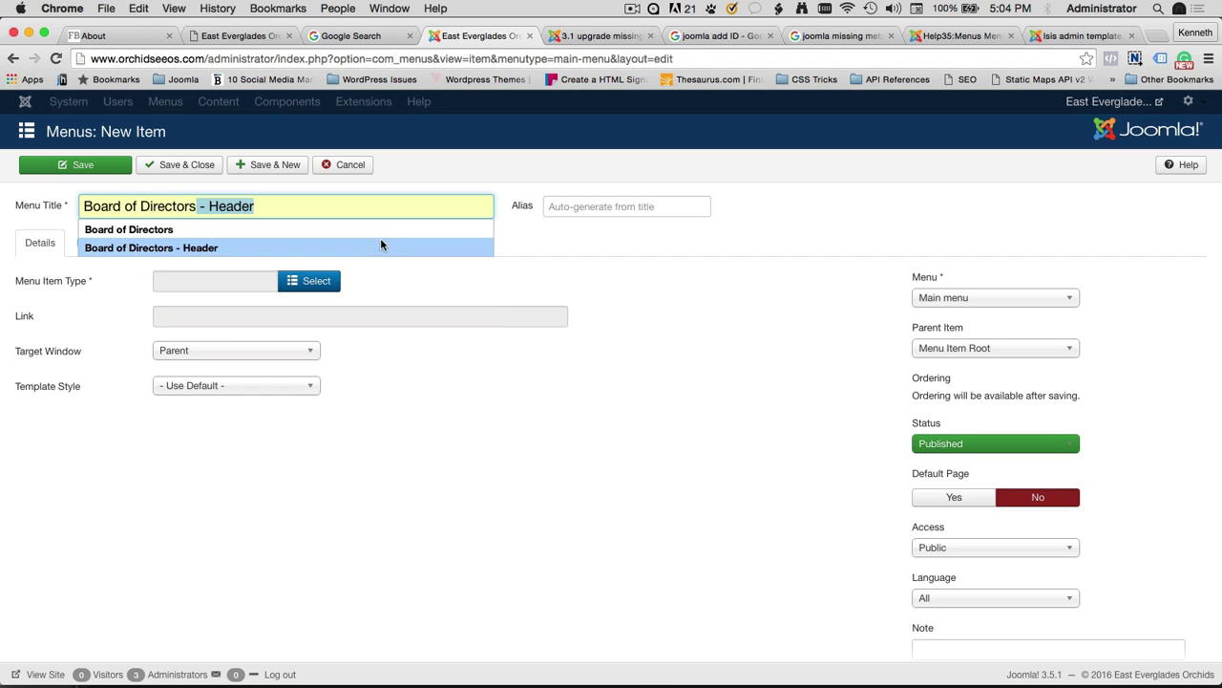
left_click(420, 269)
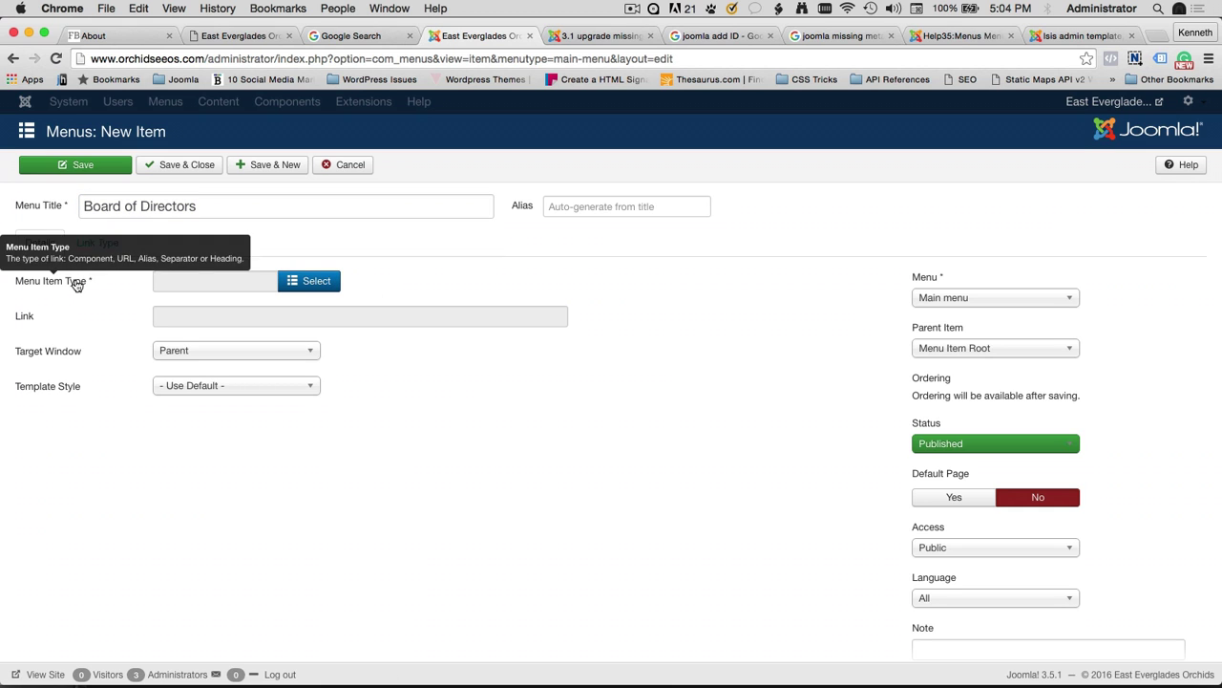
Set the new item's Menu Item Type to External URL from the System Links group
left_click(310, 284)
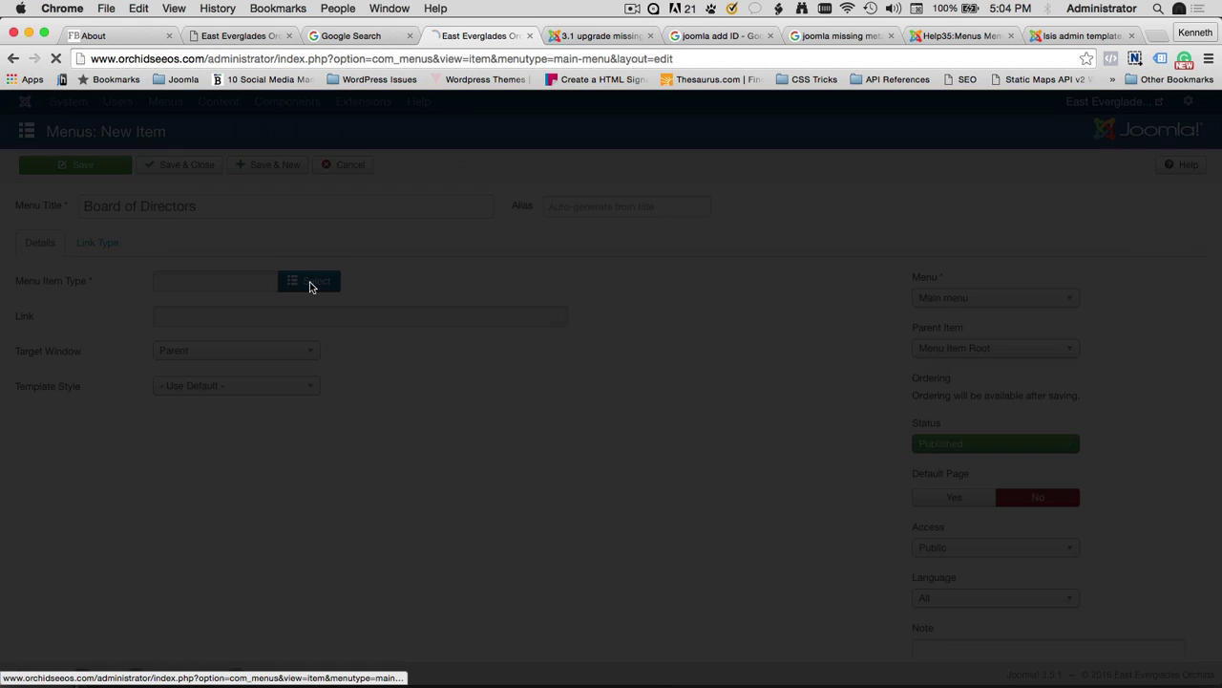
scroll(164, 328, "down", 5)
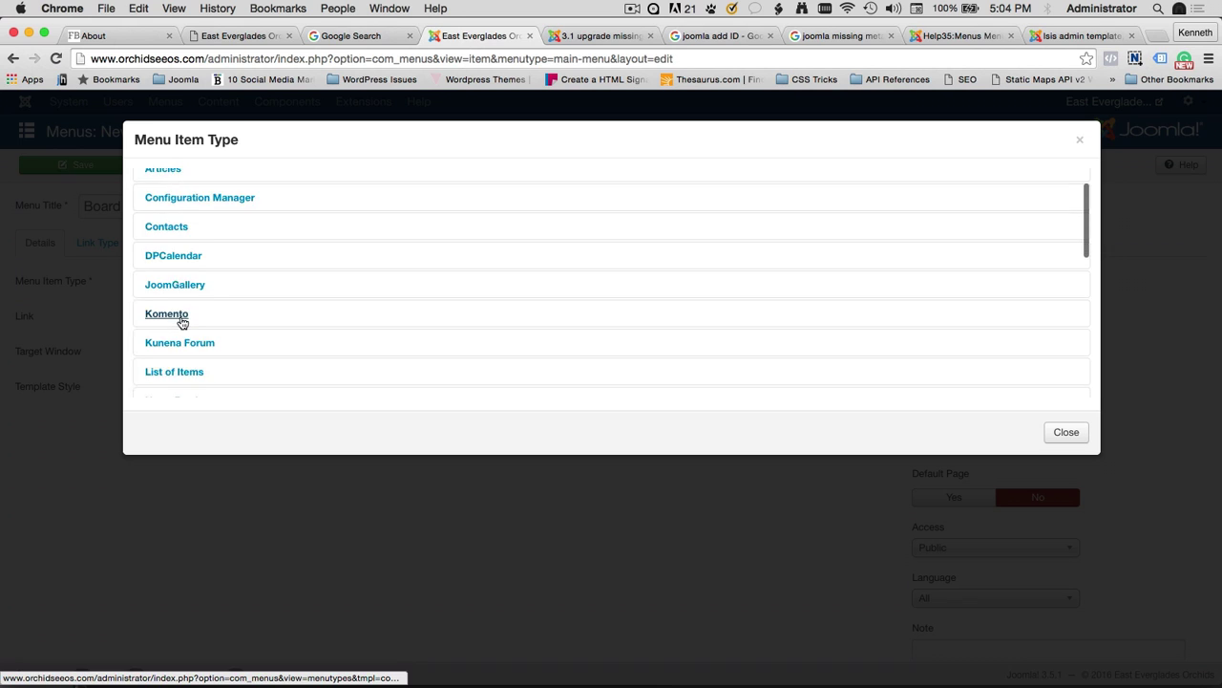
scroll(182, 321, "down", 3)
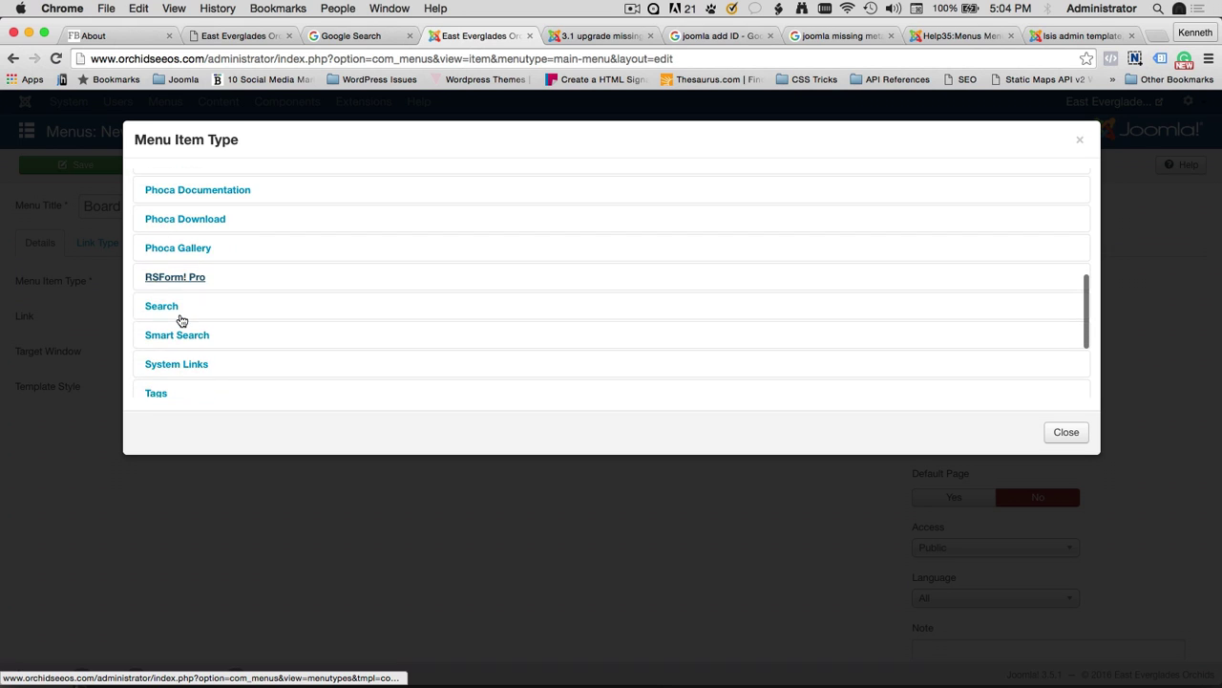
left_click(192, 362)
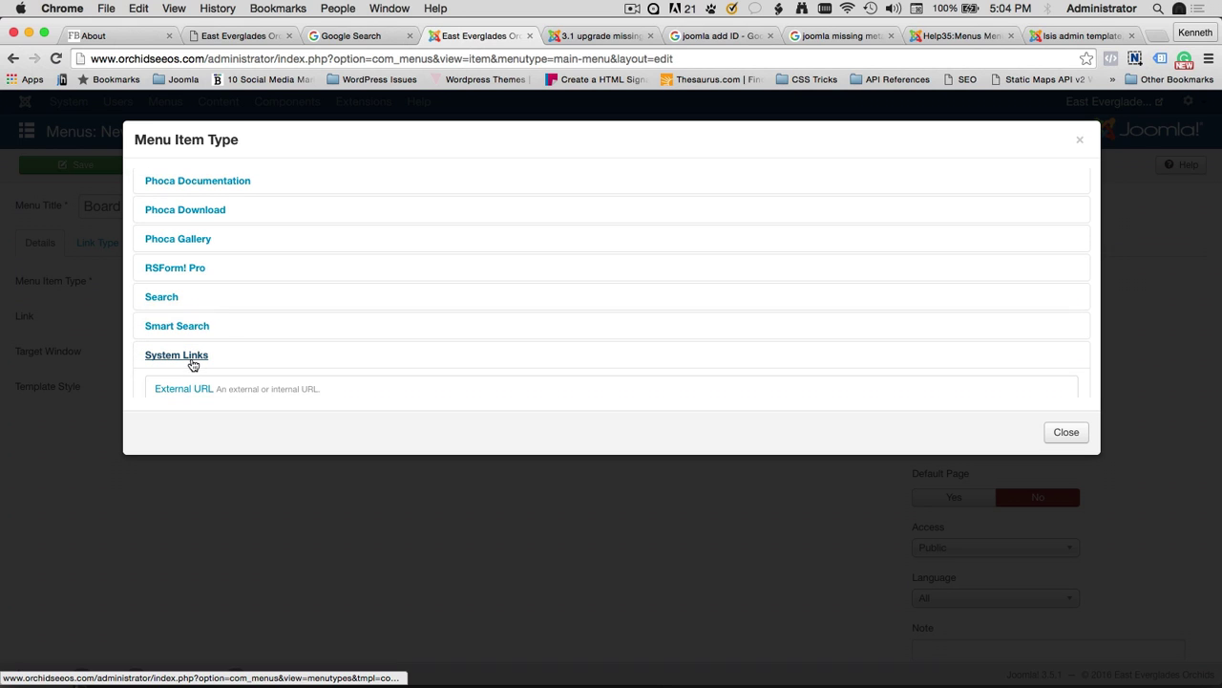
scroll(251, 330, "down", 2)
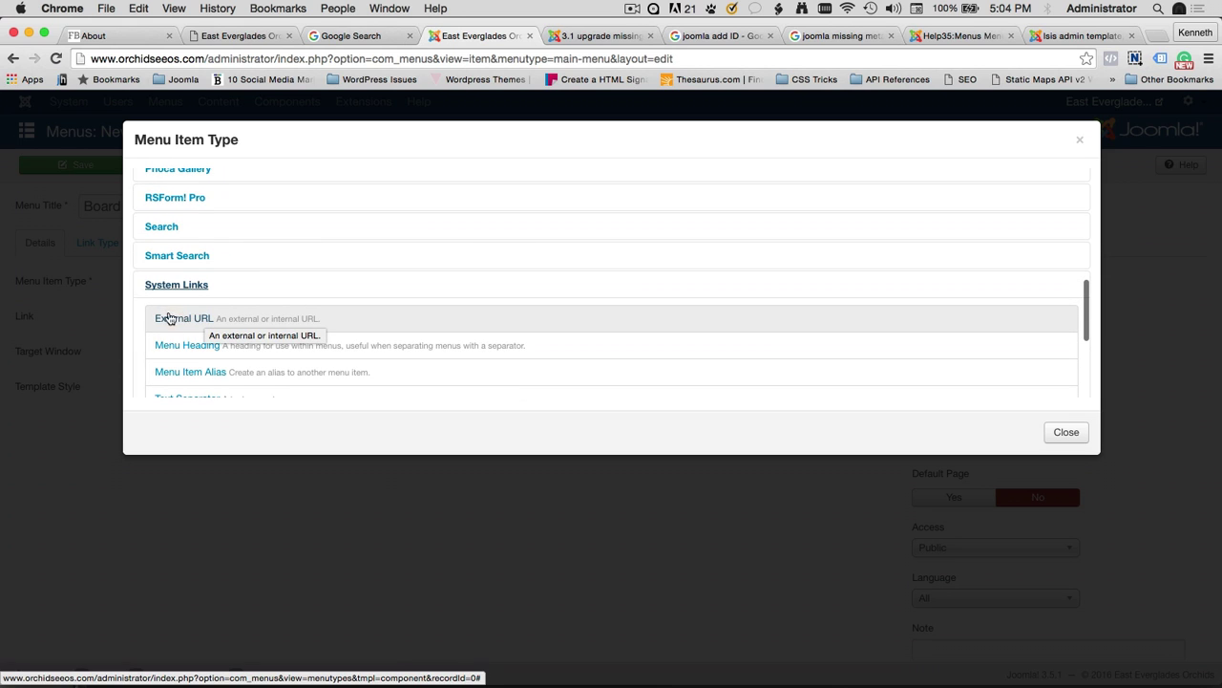
left_click(189, 319)
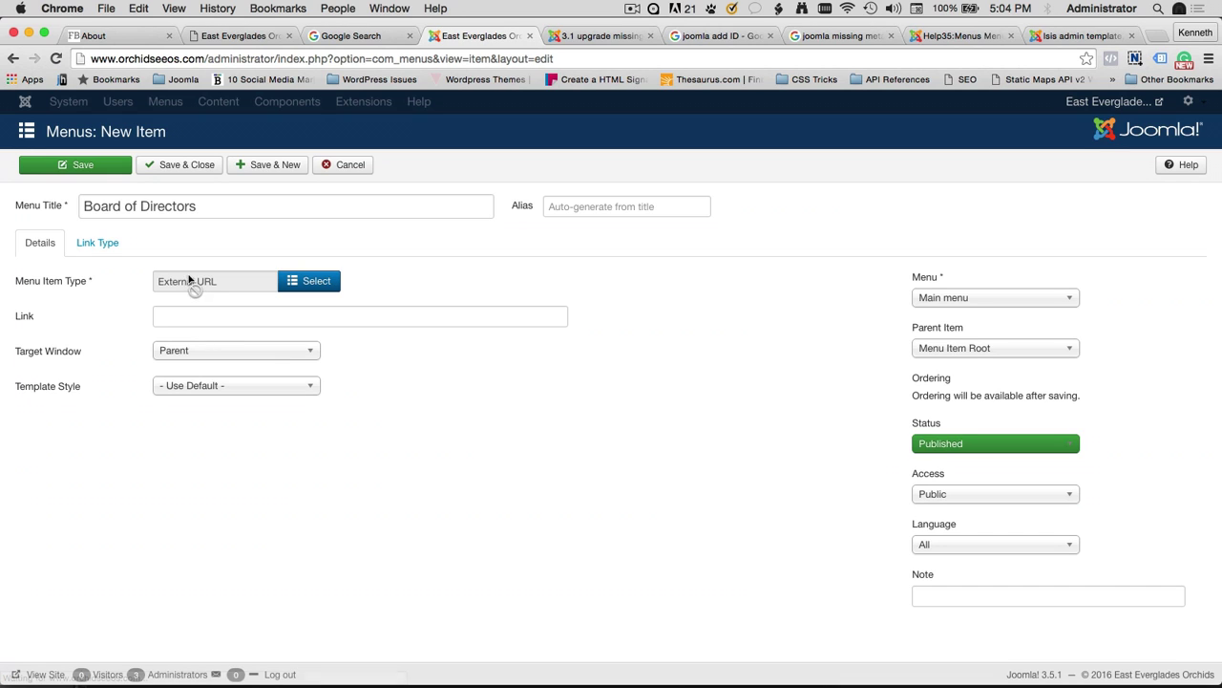
left_click(184, 315)
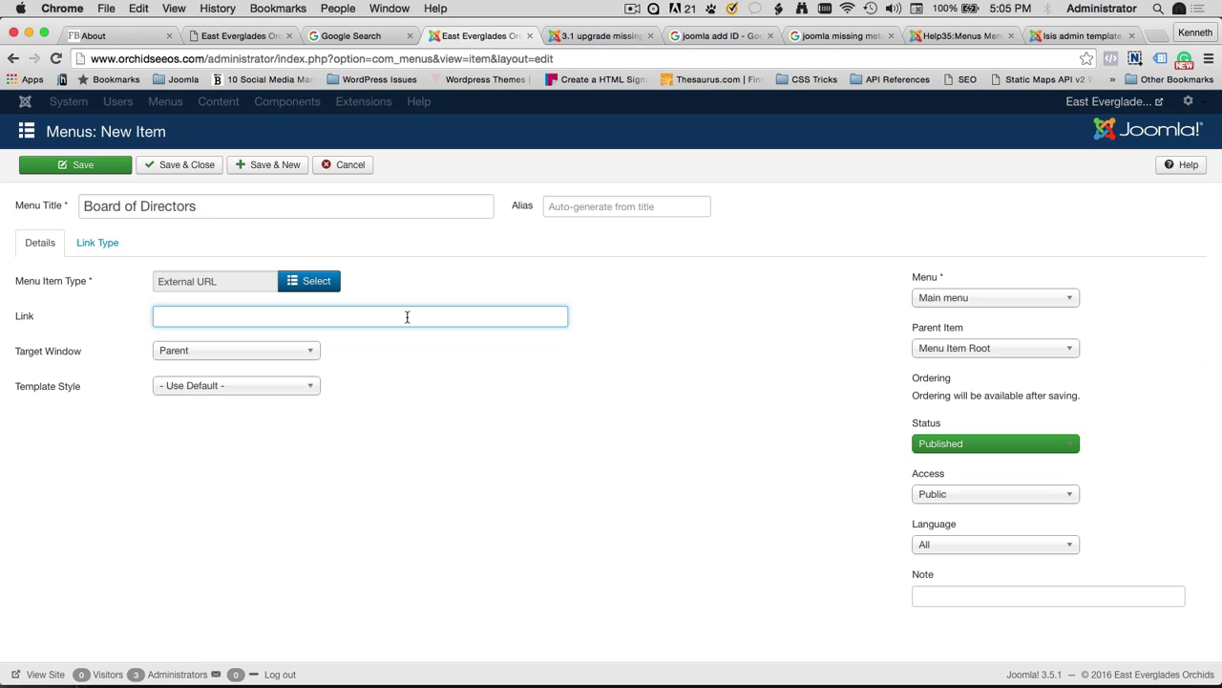
type("http://www.orchidseeos.com/index.php/about#board-of-directors")
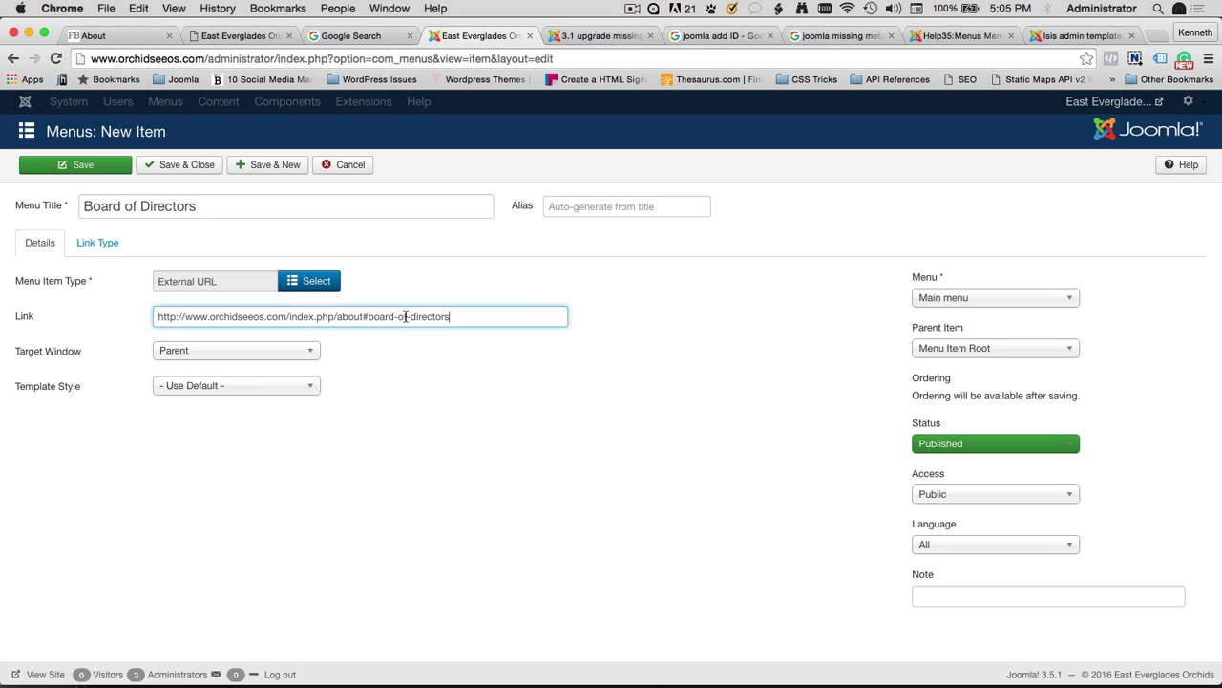
left_click(475, 384)
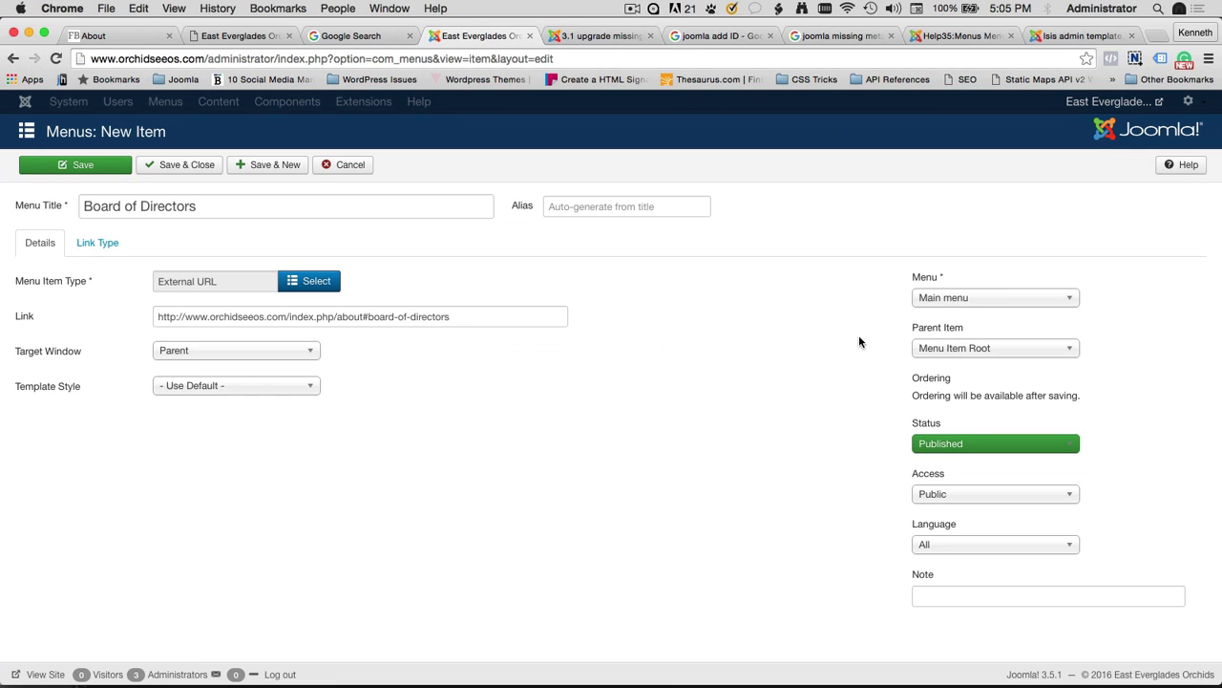
Set the Parent Item to About, and save and close the Board of Directors menu item
left_click(937, 355)
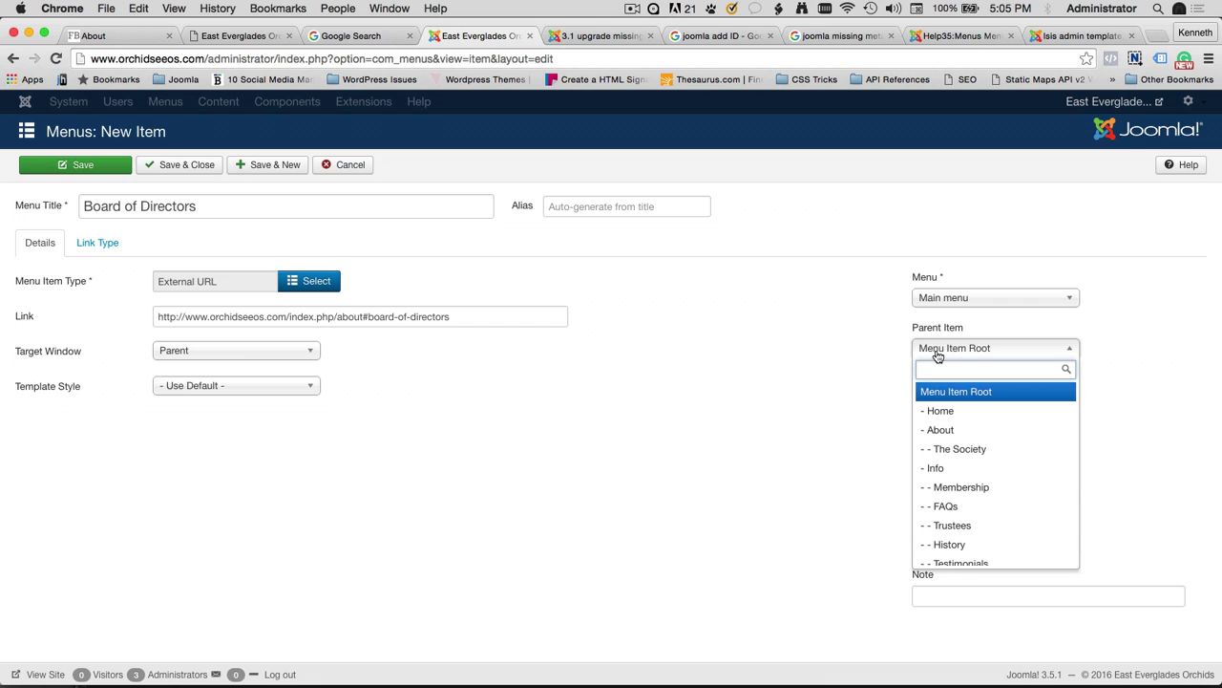
left_click(971, 431)
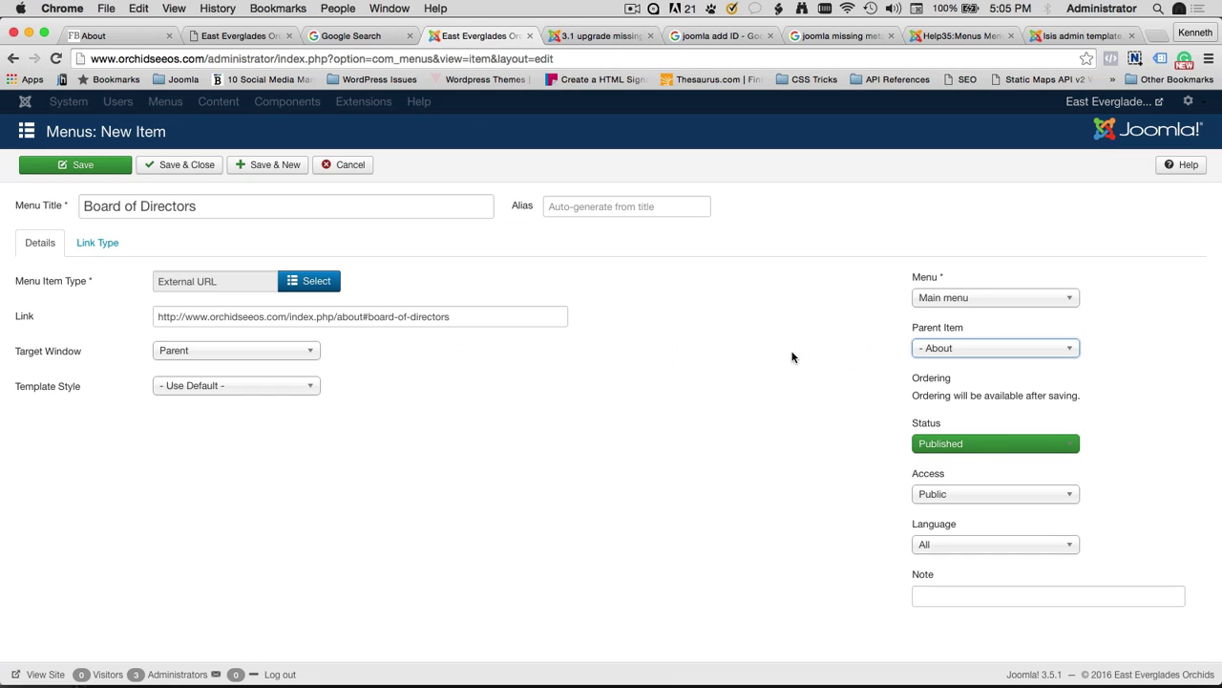
left_click(179, 166)
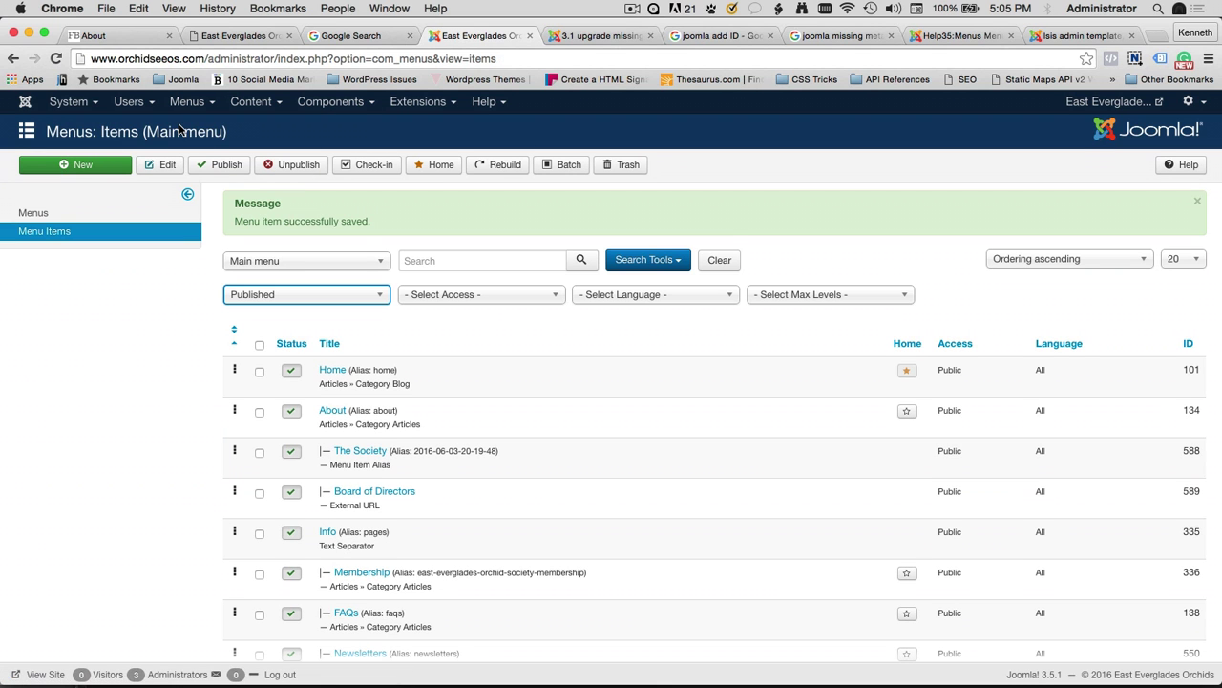
Load the live site's About page without the "#board-of-directors" anchor in its address
left_click(139, 38)
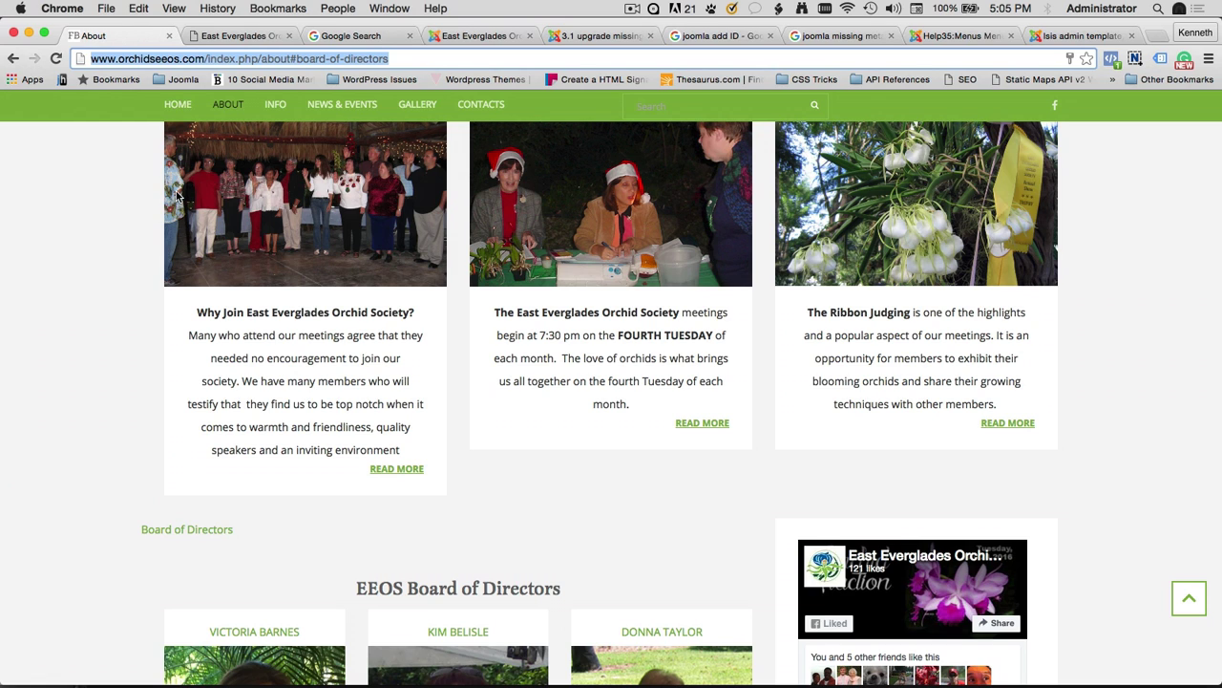
left_click(295, 58)
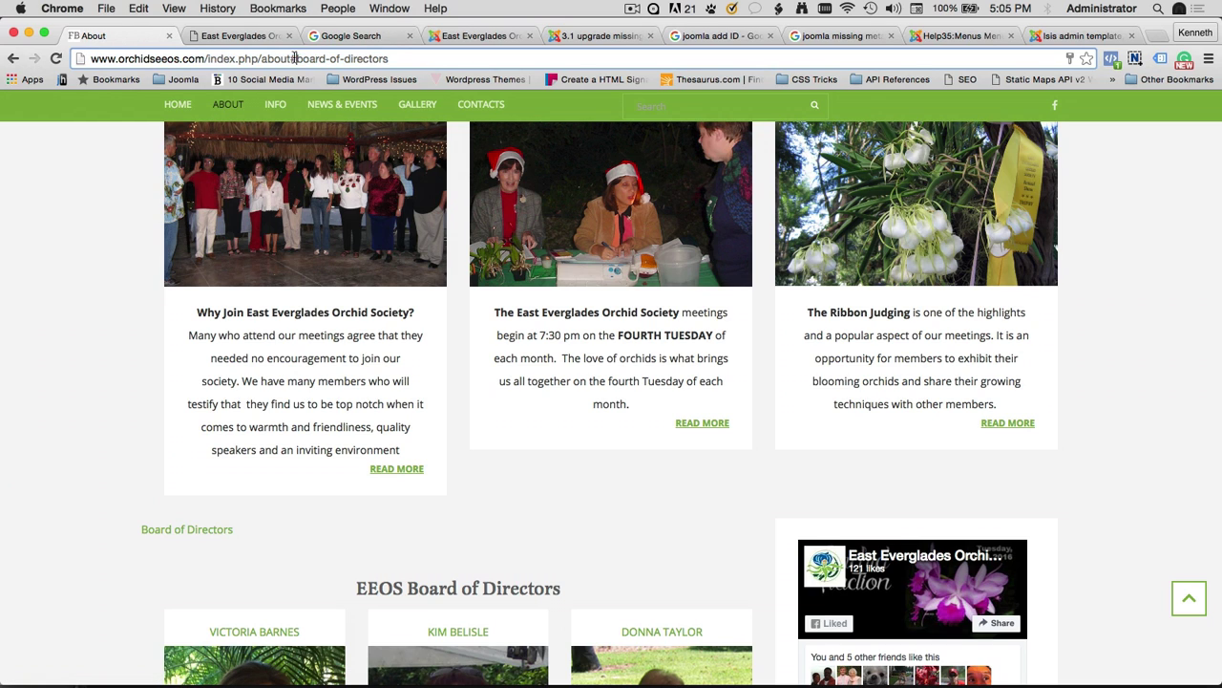
left_click_drag(292, 59, 419, 66)
key("BackSpace")
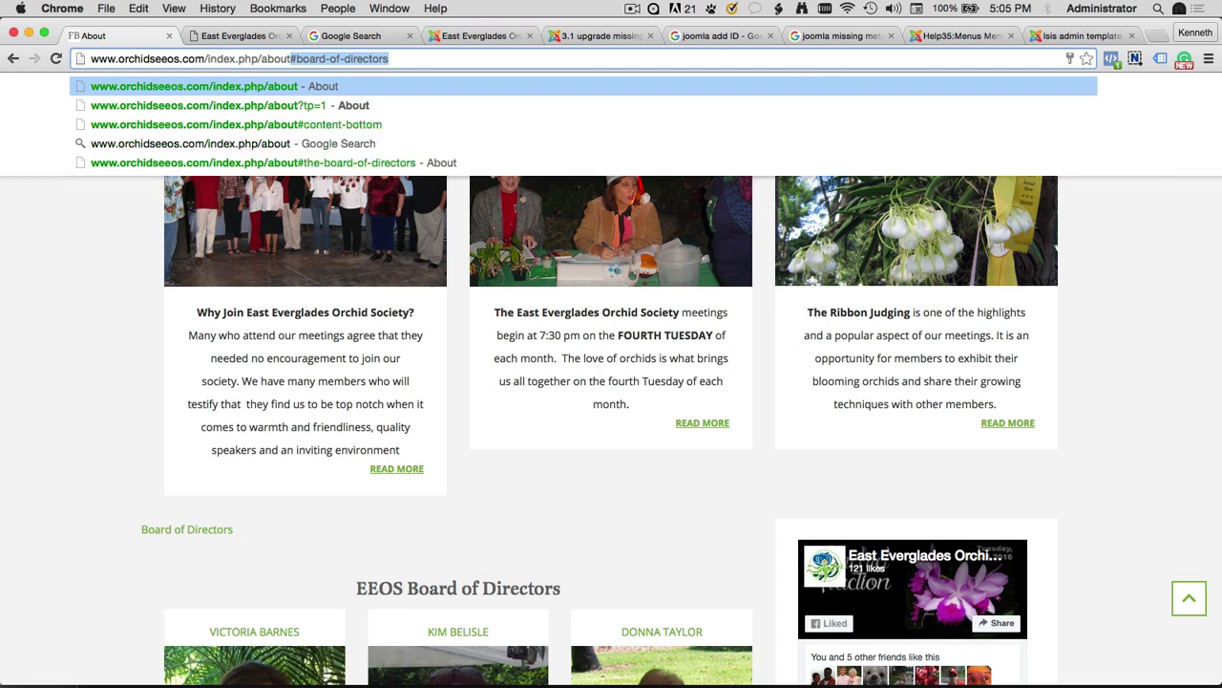
key("Return")
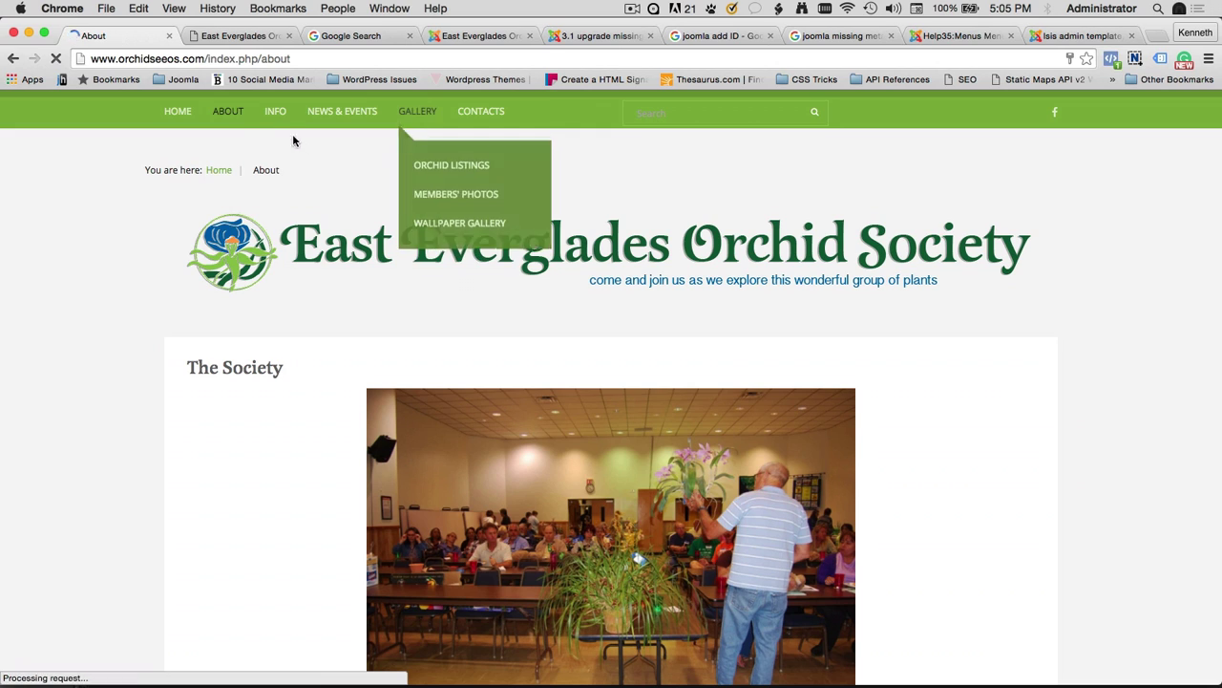
Test the Board of Directors item under About from the live About page and again from the Home page
mouse_move(229, 119)
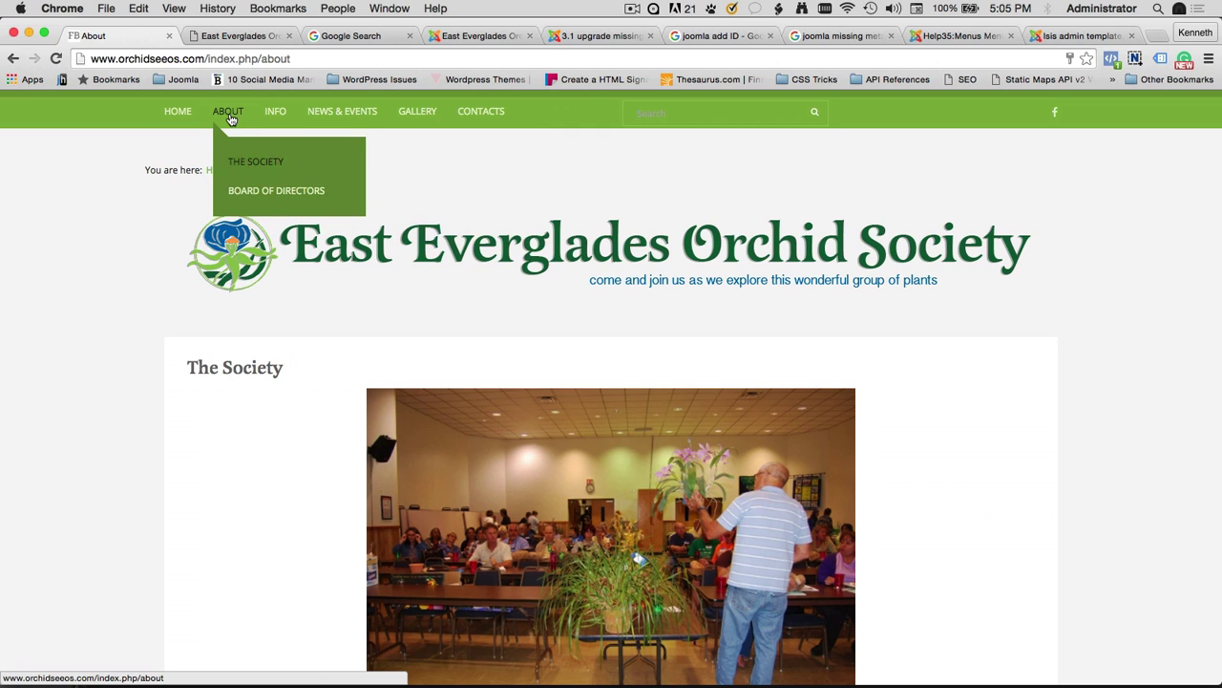
left_click(259, 191)
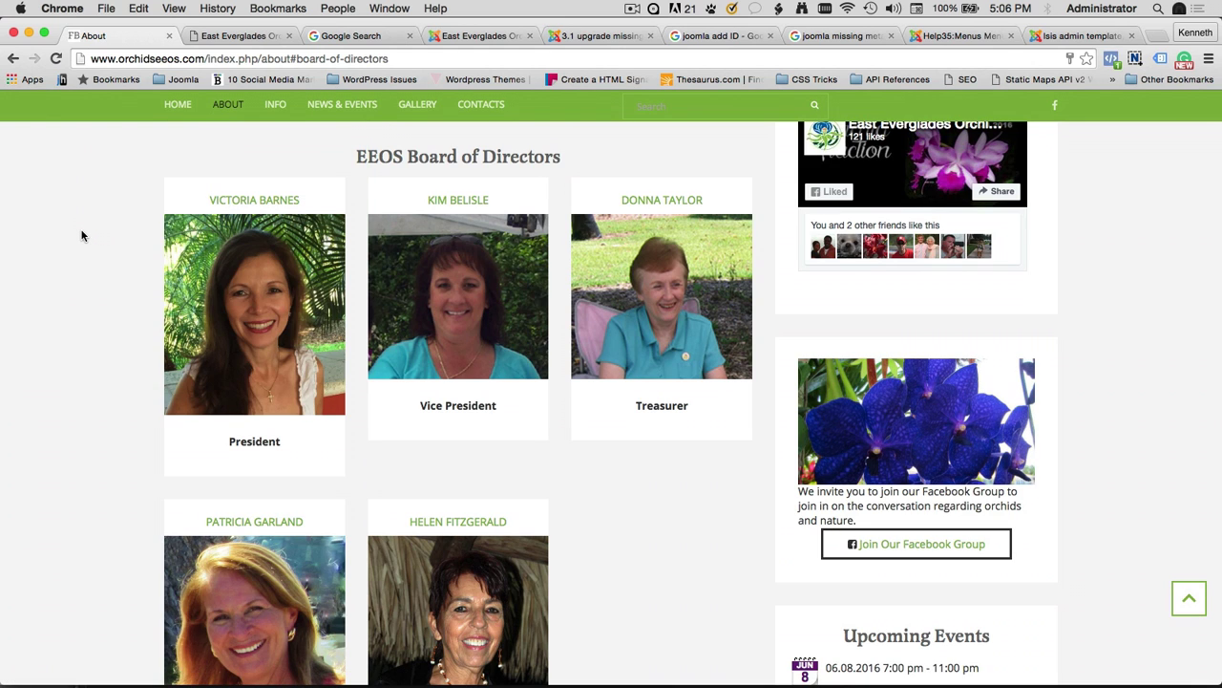
left_click(173, 106)
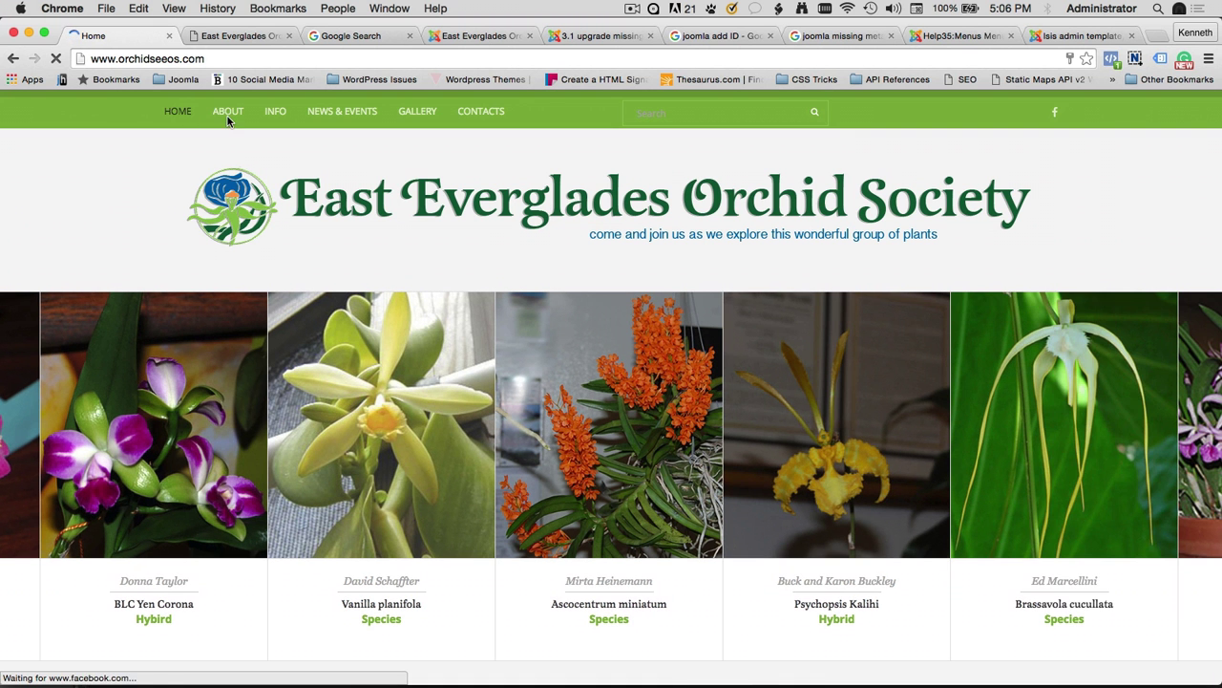
mouse_move(234, 119)
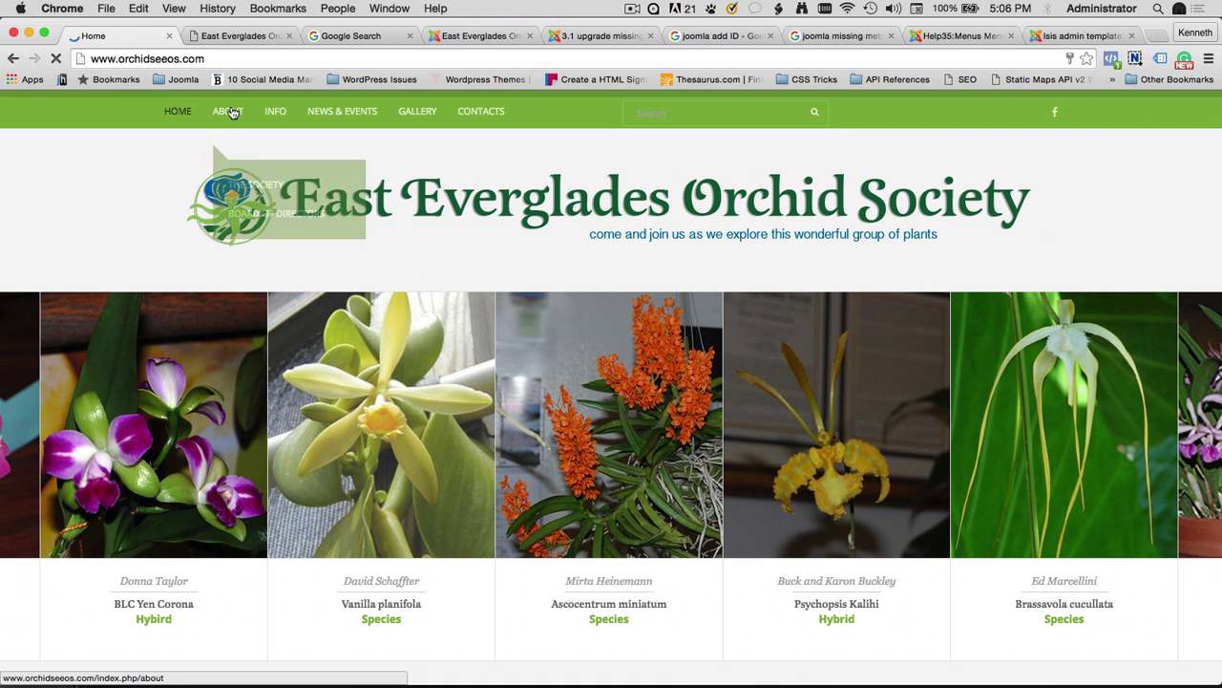
left_click(259, 194)
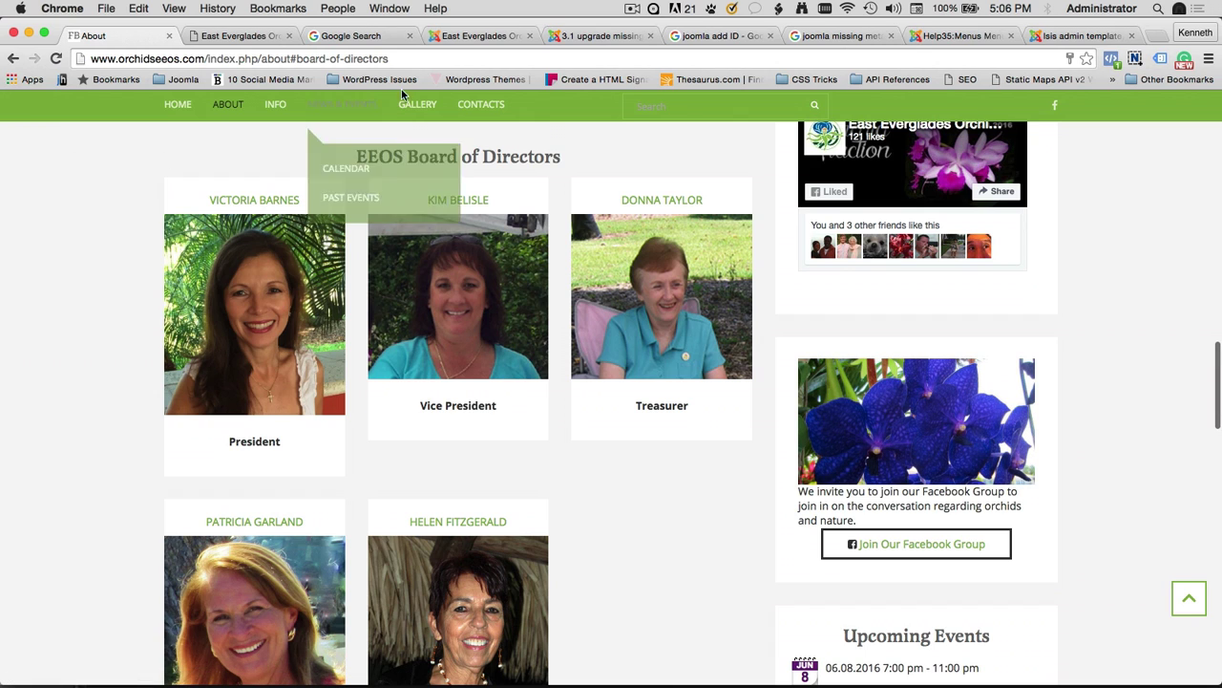
left_click(632, 9)
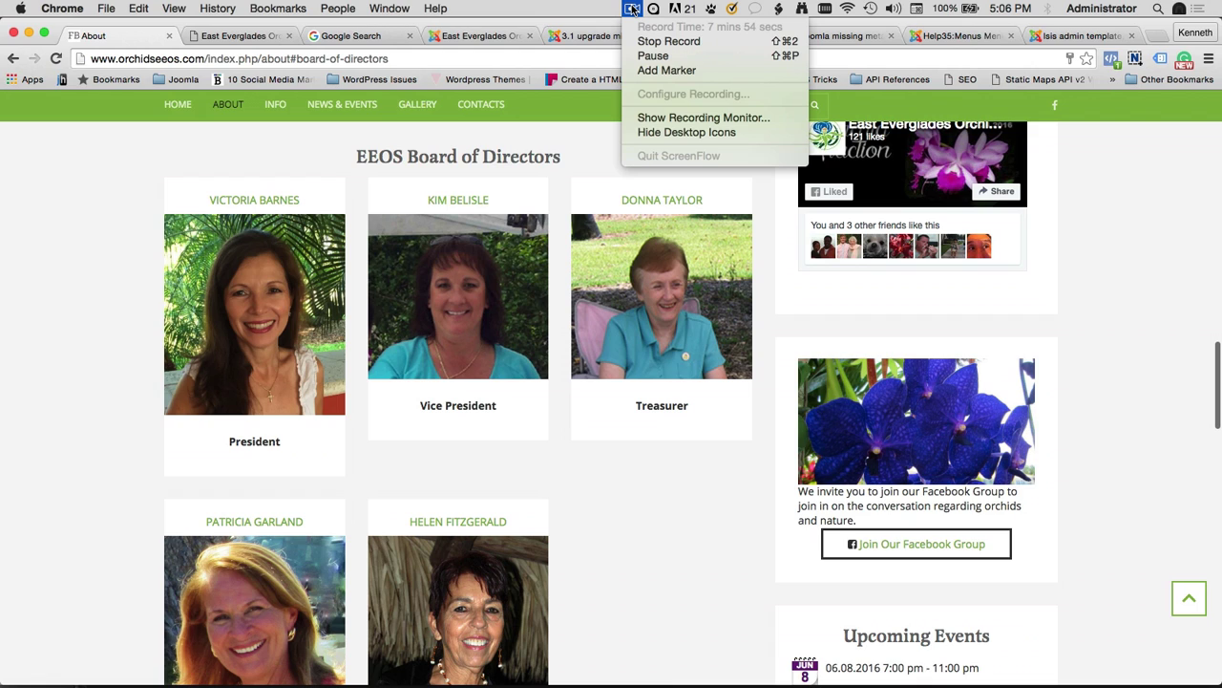